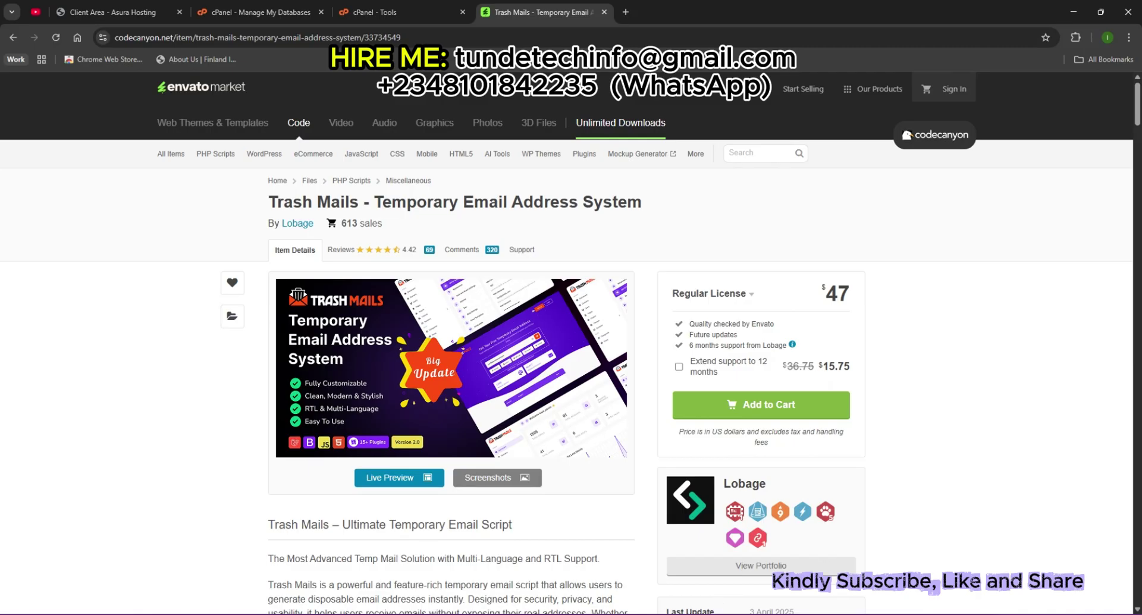
Review the existing databases on the Manage My Databases page.
click(675, 598)
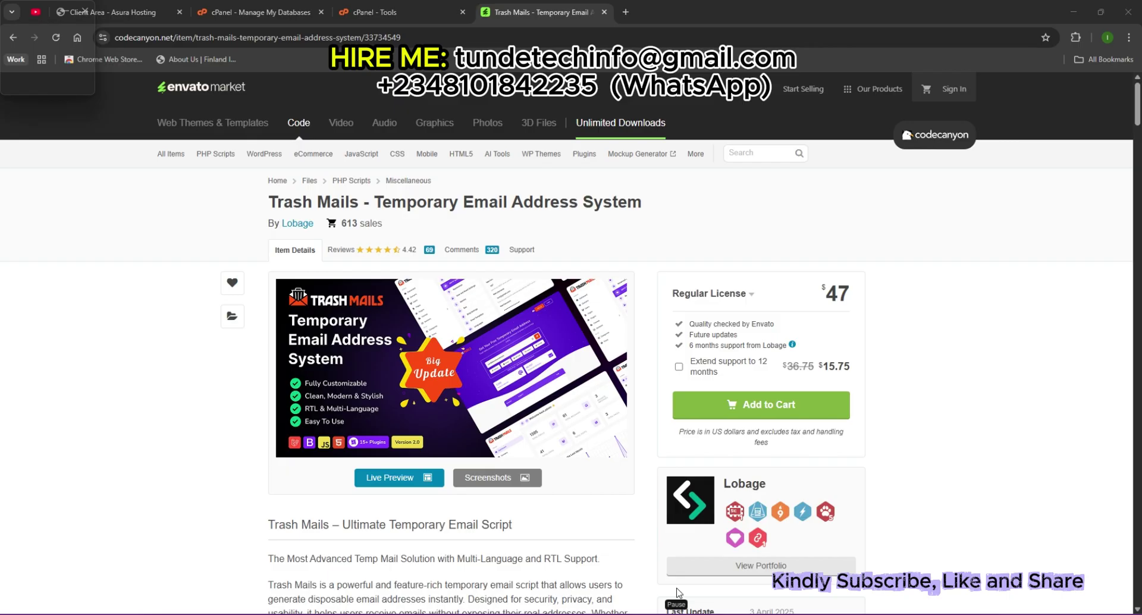
click(226, 9)
scroll(736, 284, down, 1)
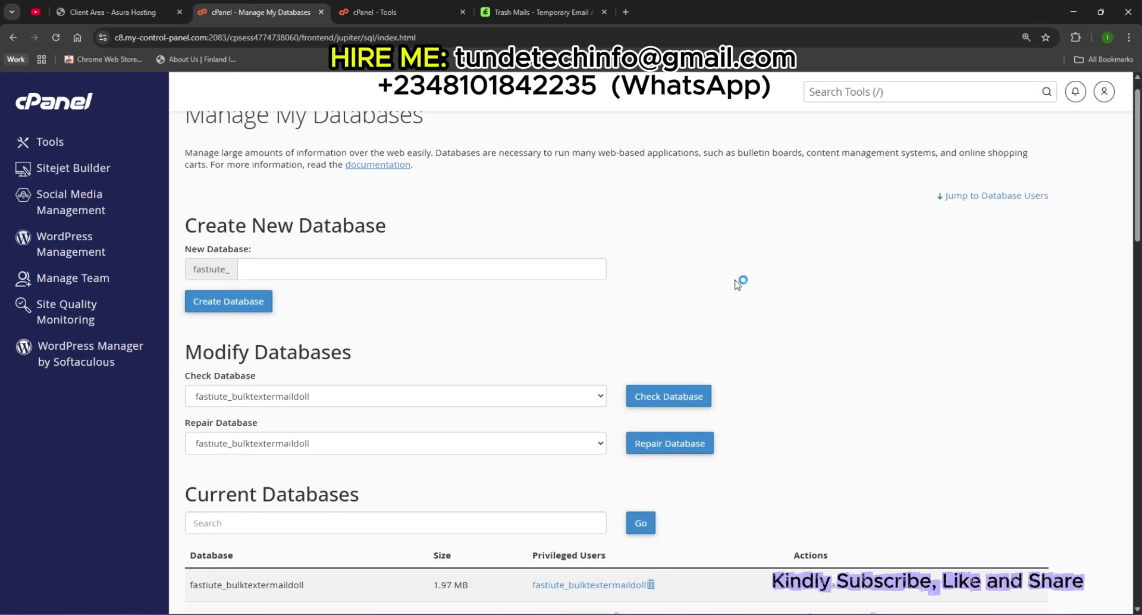
scroll(737, 284, down, 10)
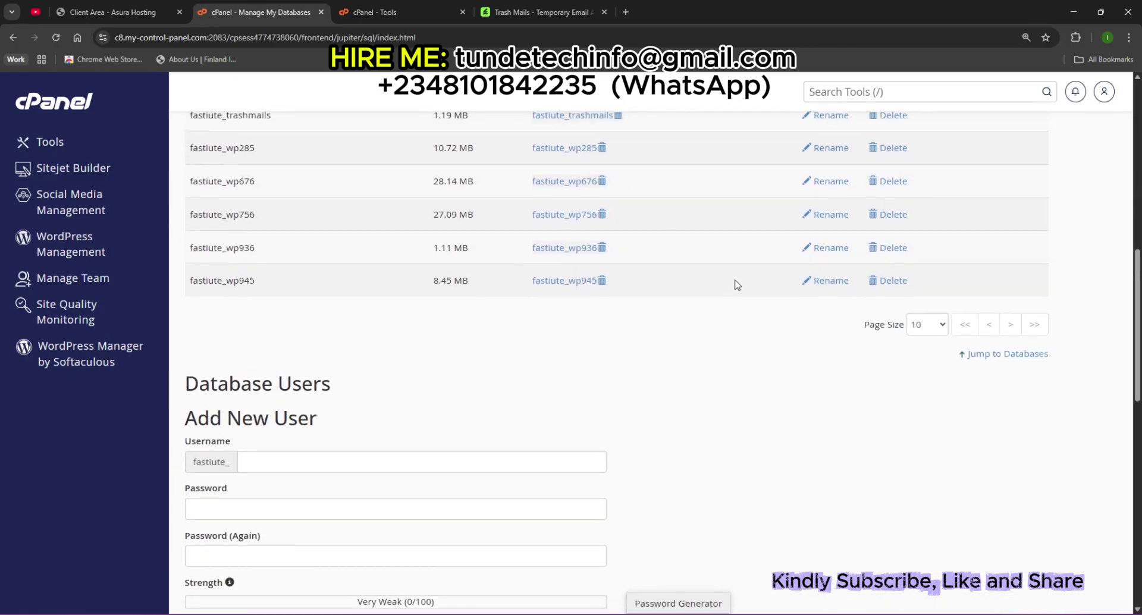
scroll(736, 284, up, 10)
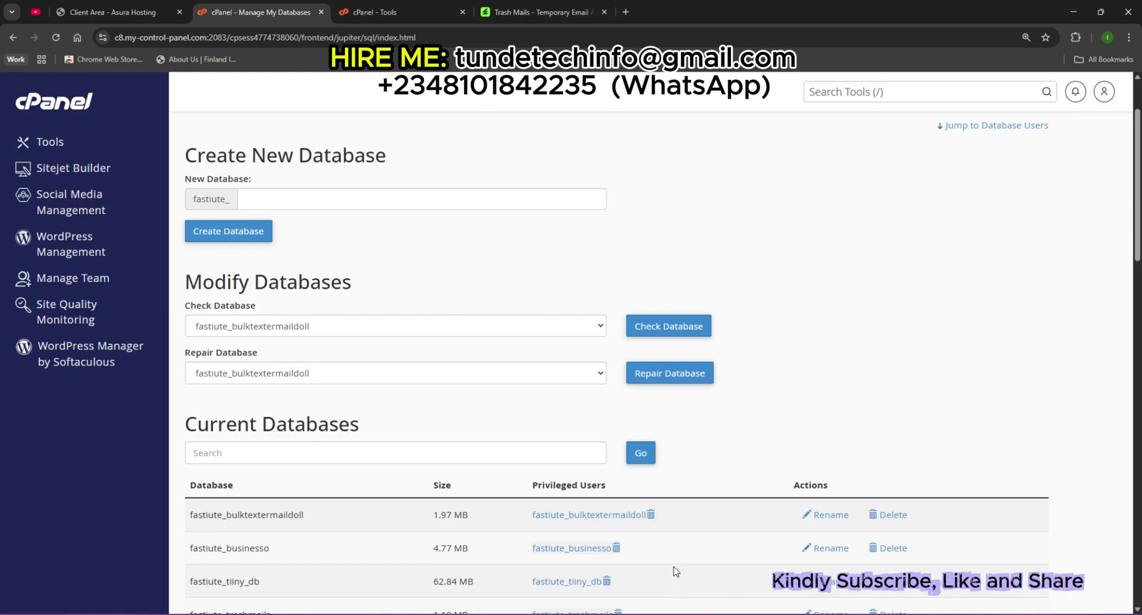
Search the cPanel tools for 'file' and launch File Manager.
click(429, 12)
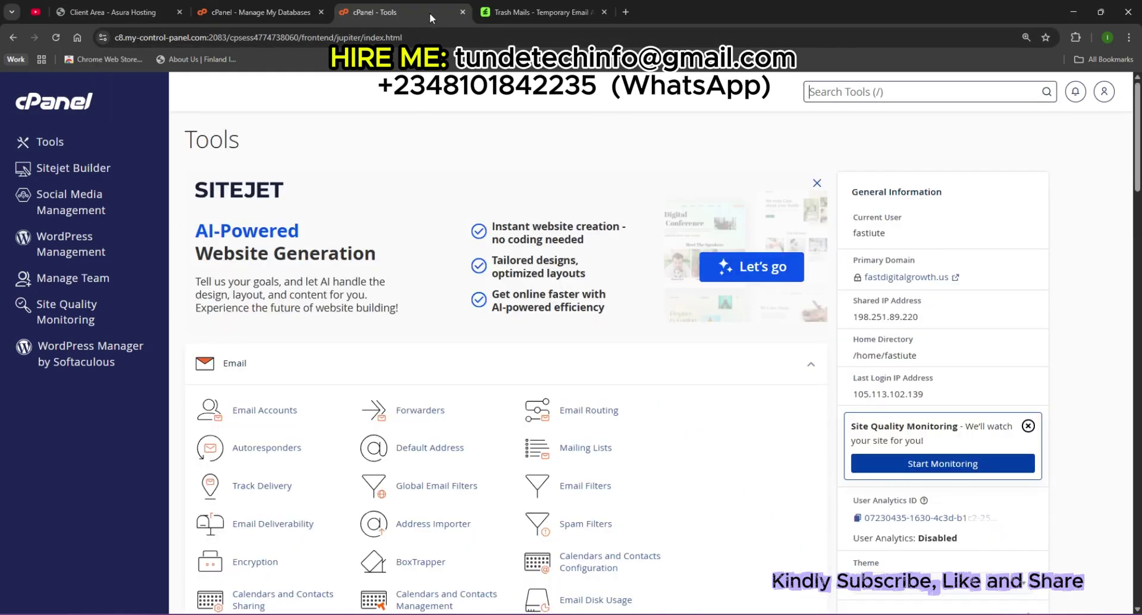
click(919, 90)
text(file)
click(872, 197)
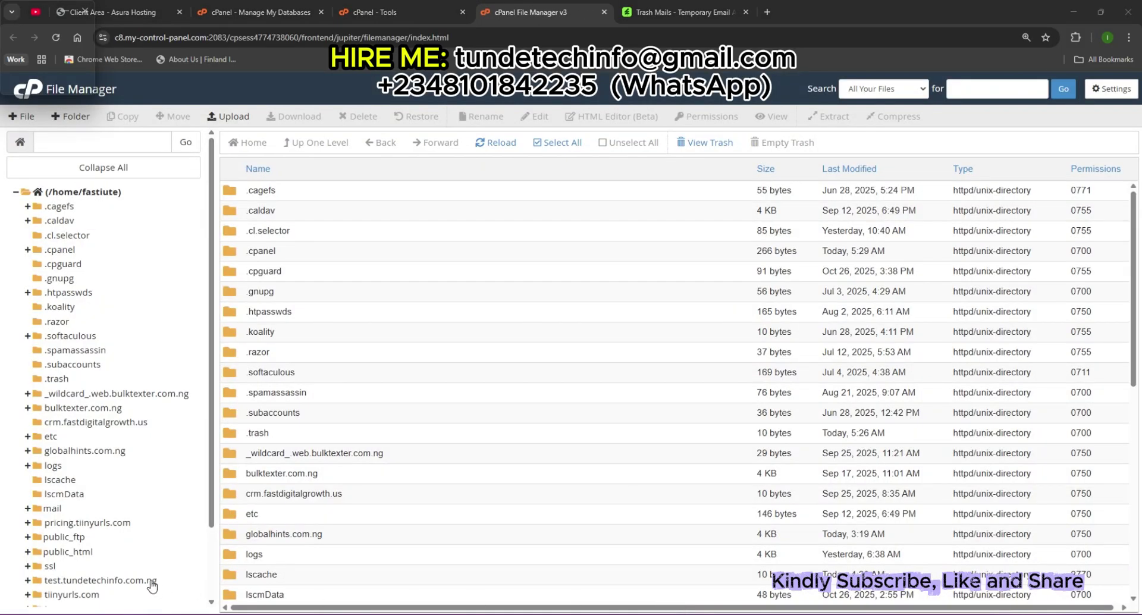
Upload trashmails.zip (40.13 MB) into the test.tundetechinfo.com.ng folder.
click(151, 580)
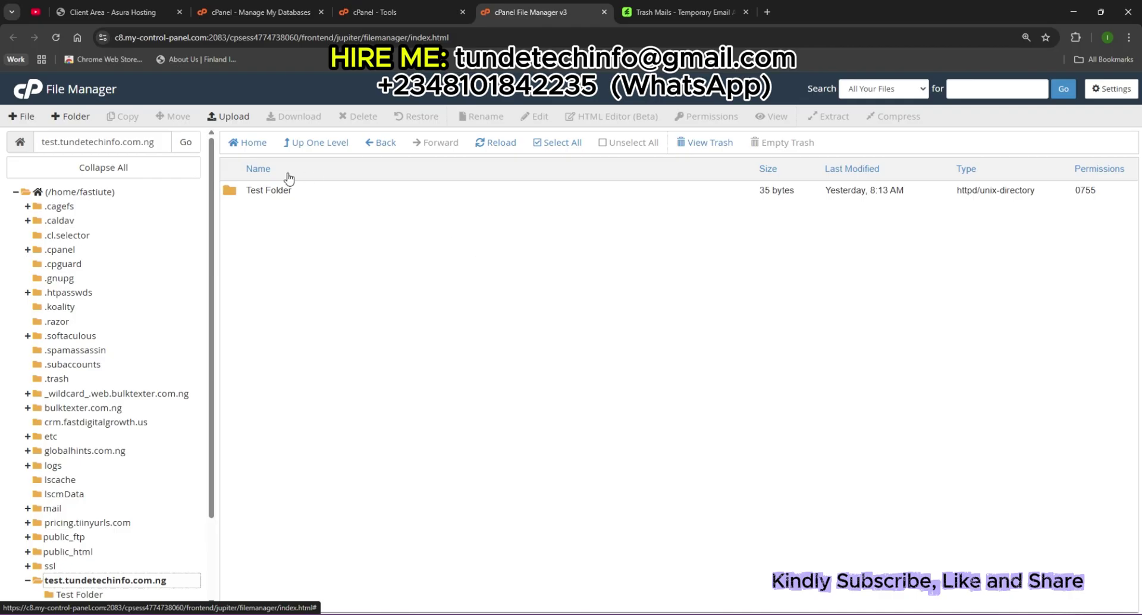
click(252, 126)
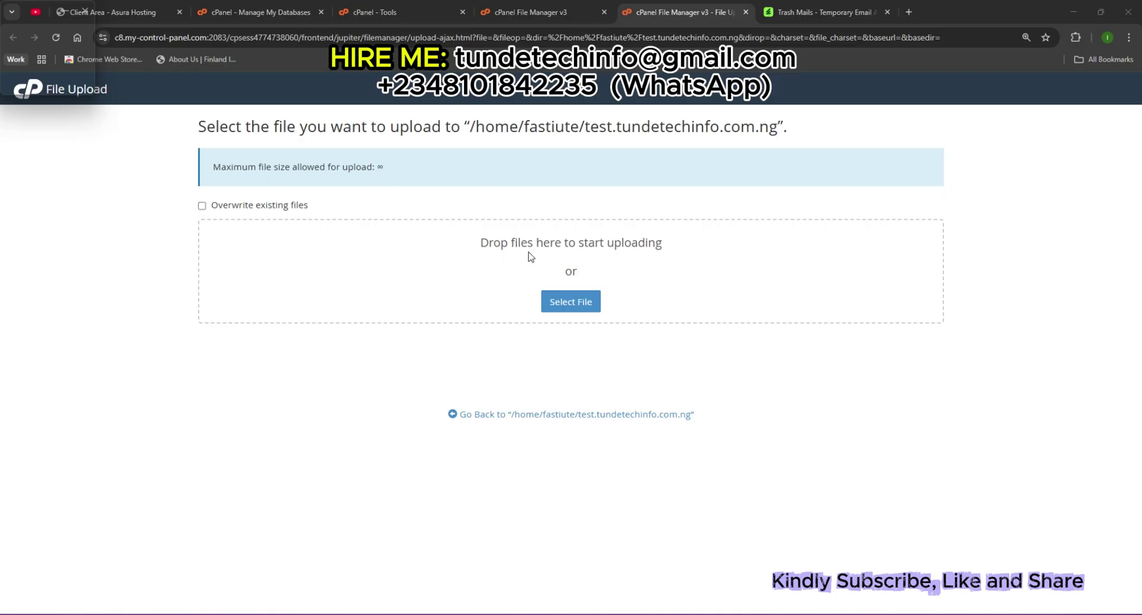
click(583, 311)
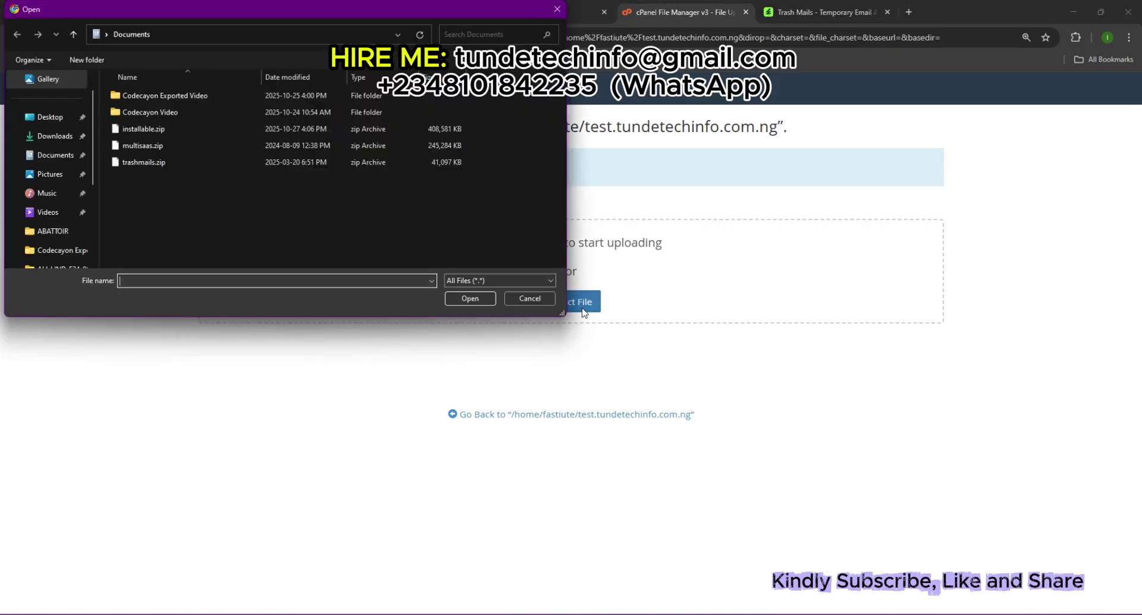
click(182, 160)
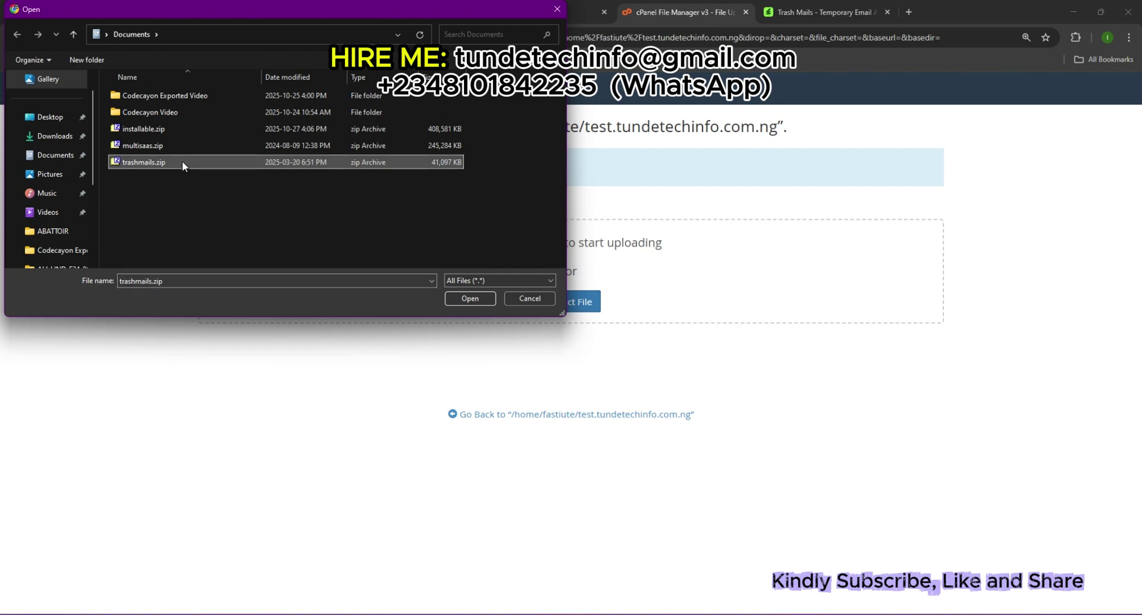
click(488, 297)
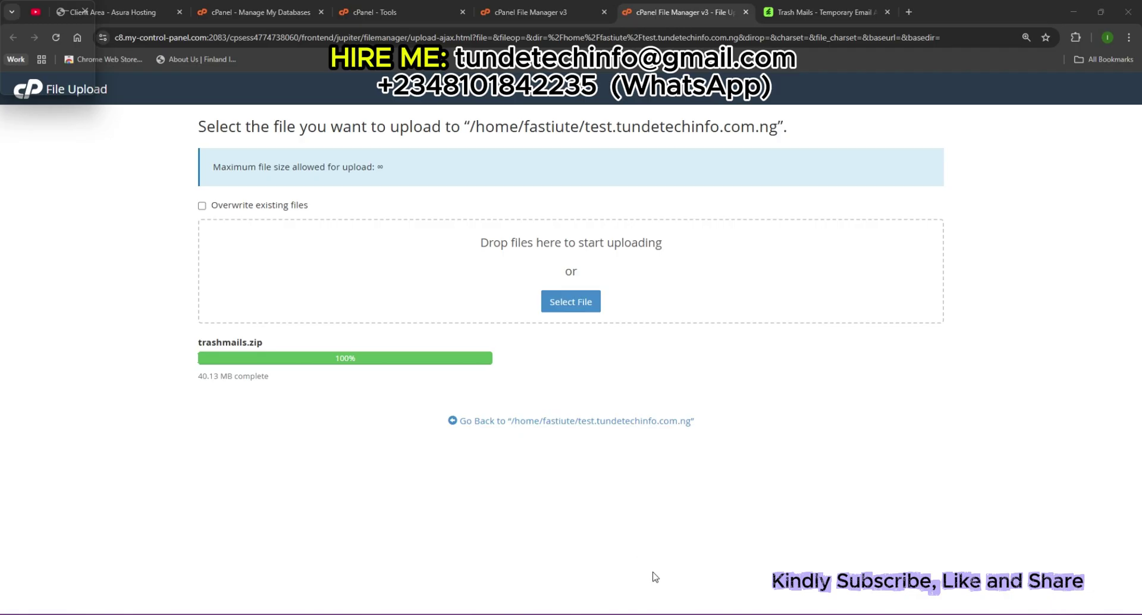
Extract trashmails.zip in test.tundetechinfo.com.ng, creating trashmails and __MACOSX folders.
click(601, 422)
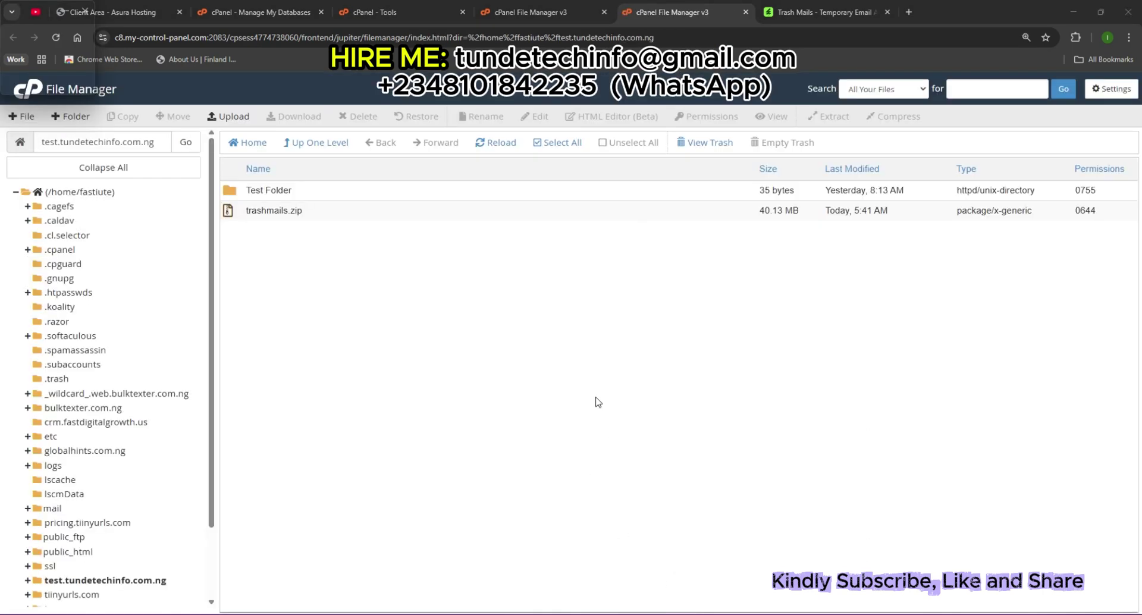
click(438, 216)
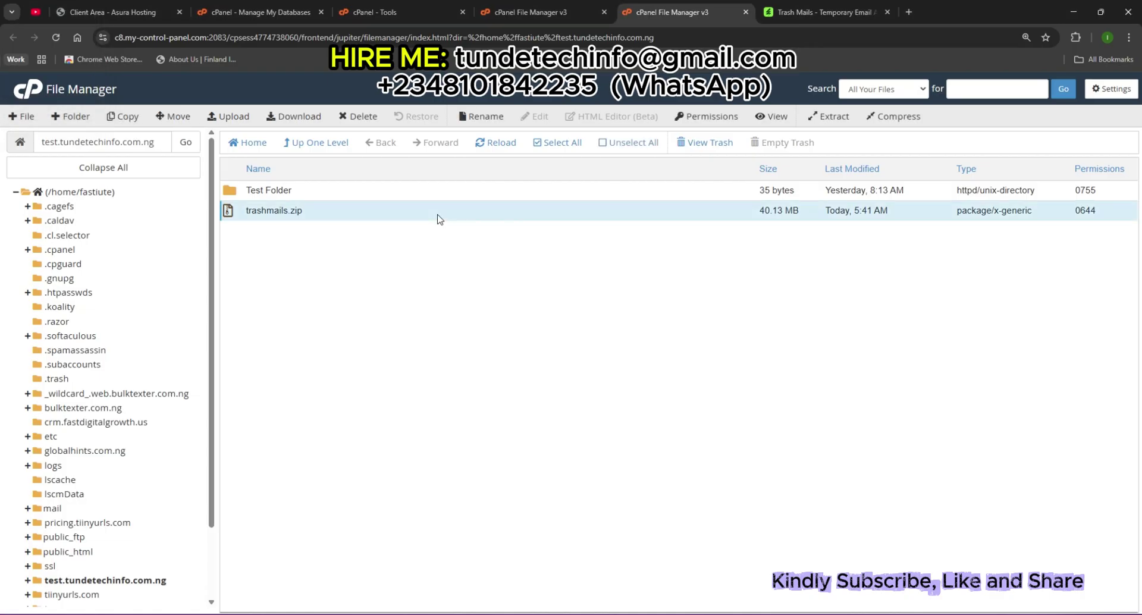
right_click(438, 218)
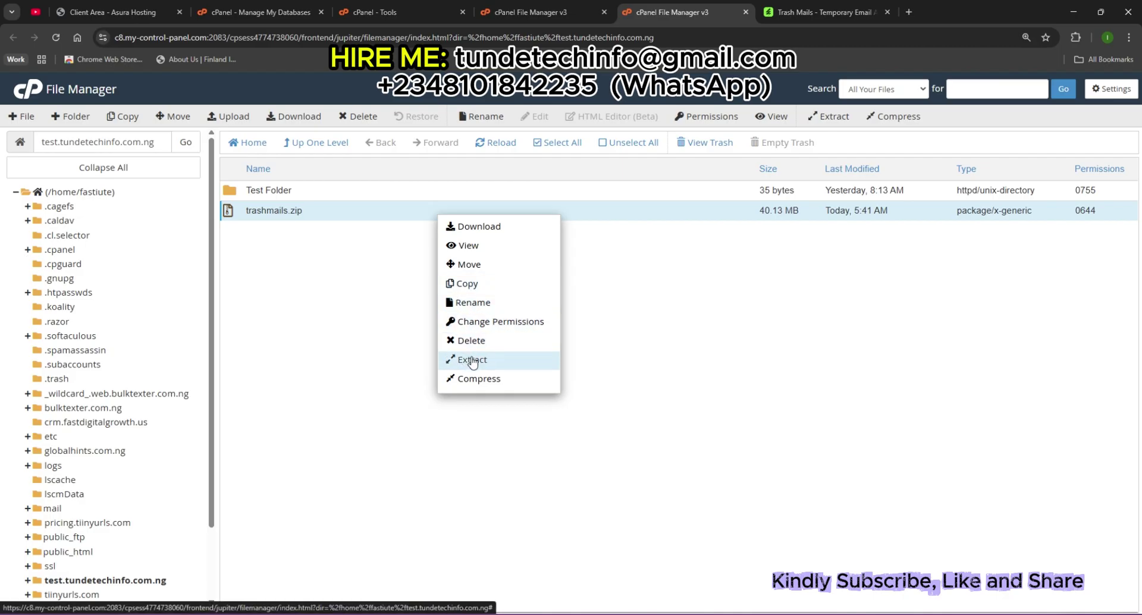
click(472, 360)
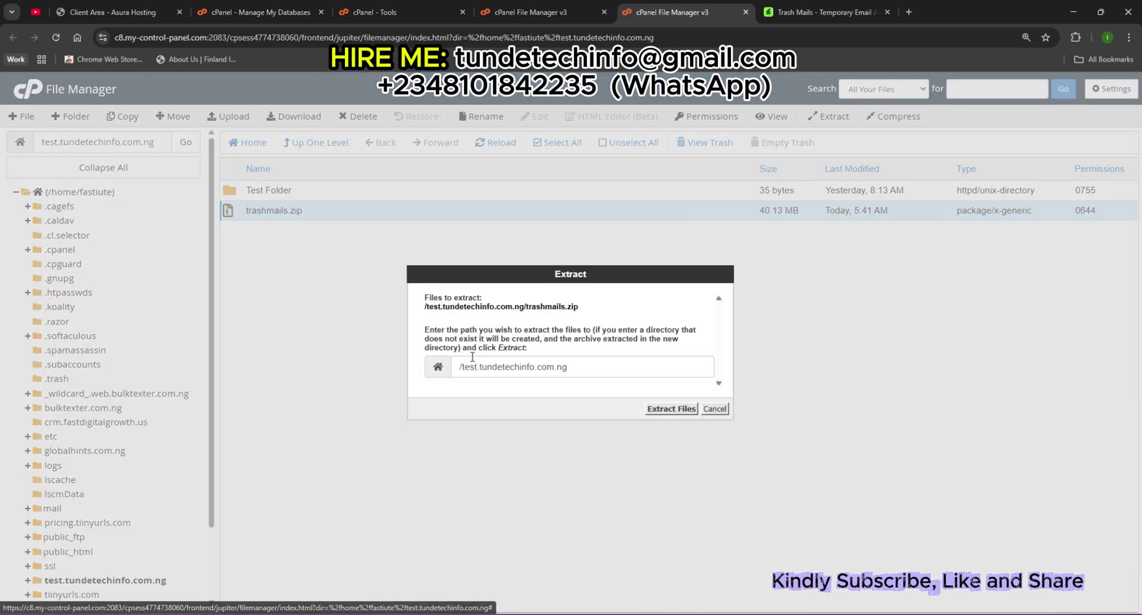
click(680, 414)
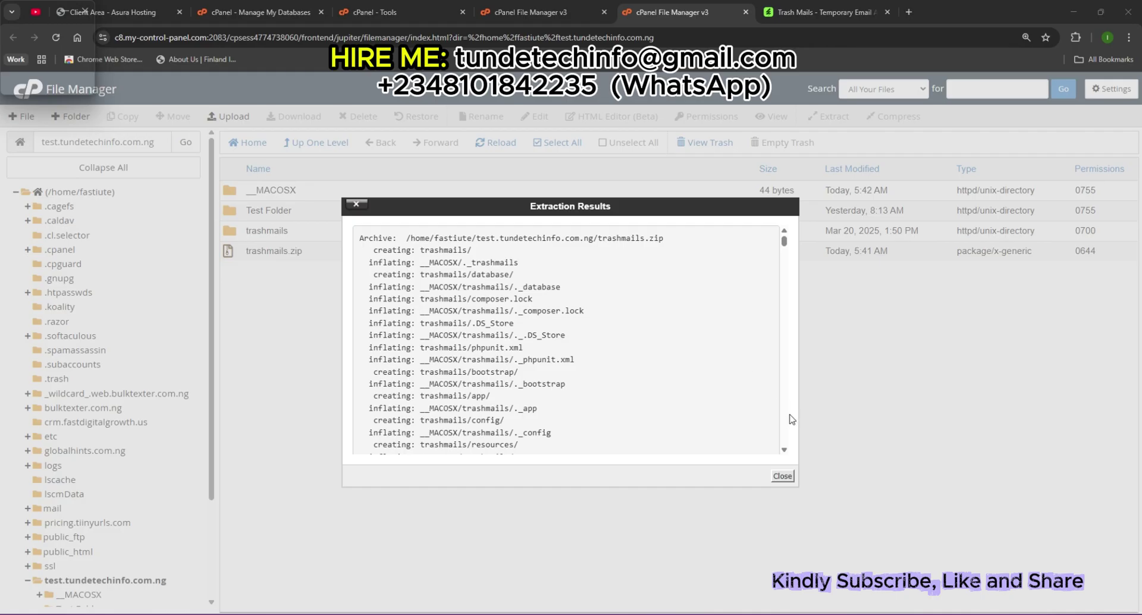
click(782, 476)
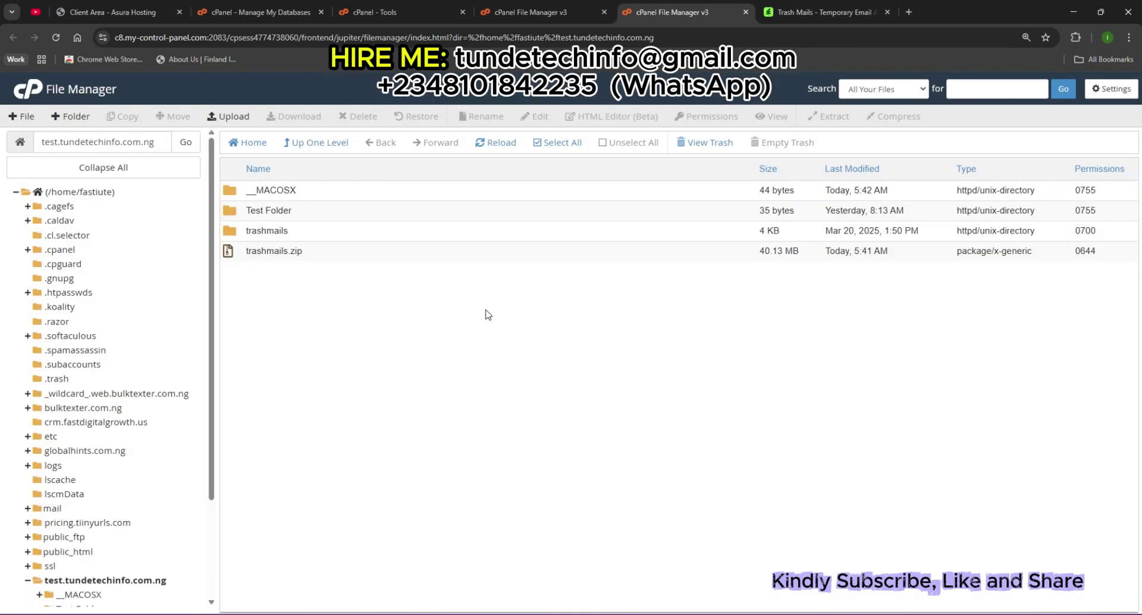
Move all contents of trashmails to /test.tundetechinfo.com.ng/ and return to that folder.
click(357, 238)
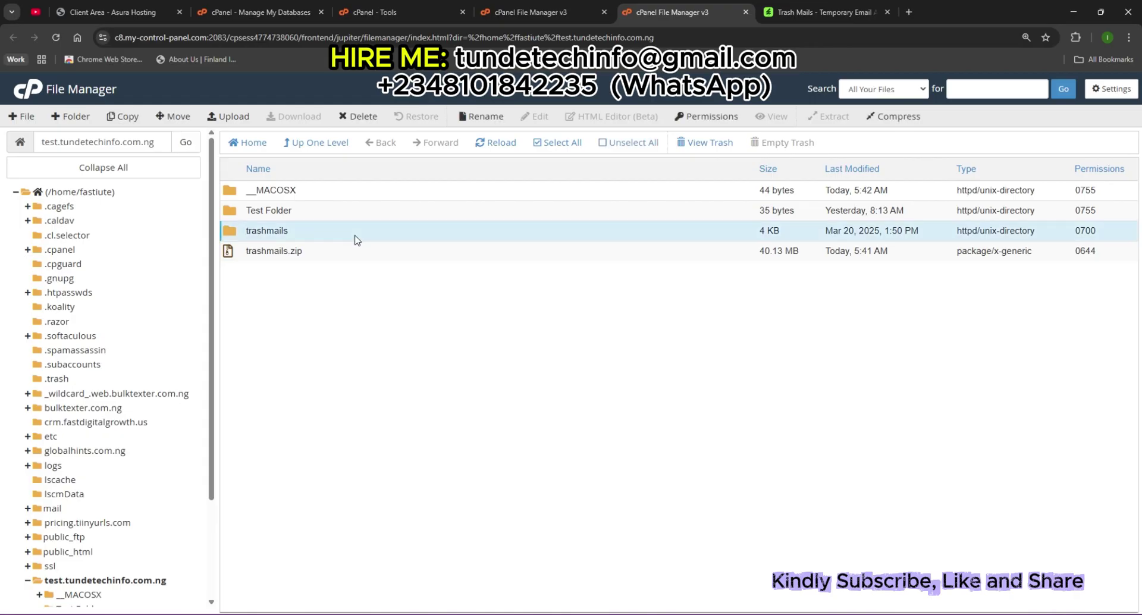
double_click(357, 238)
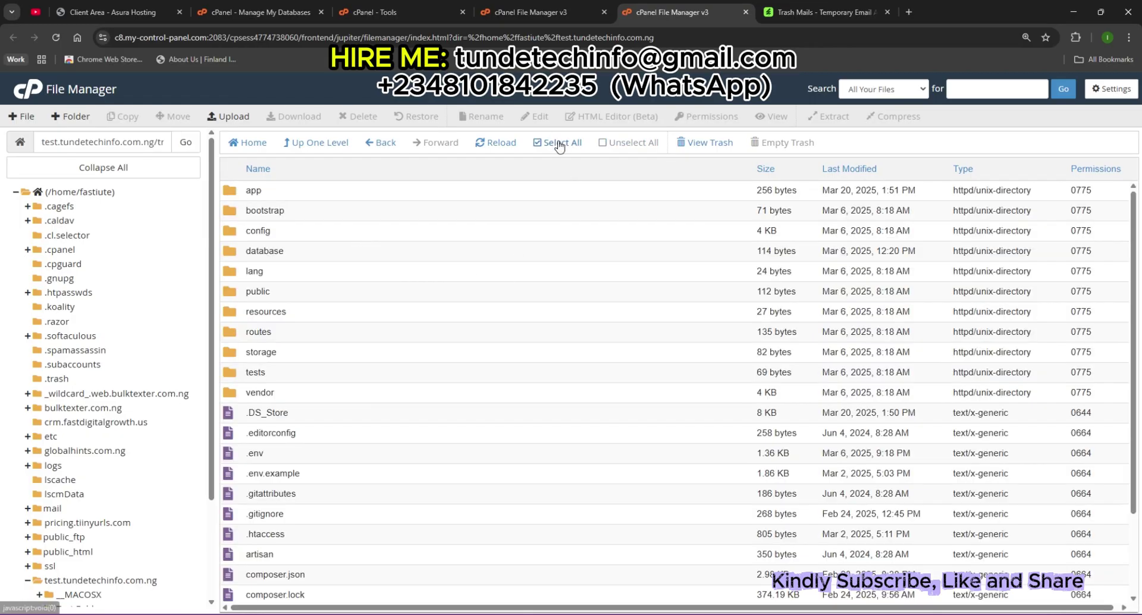
click(559, 146)
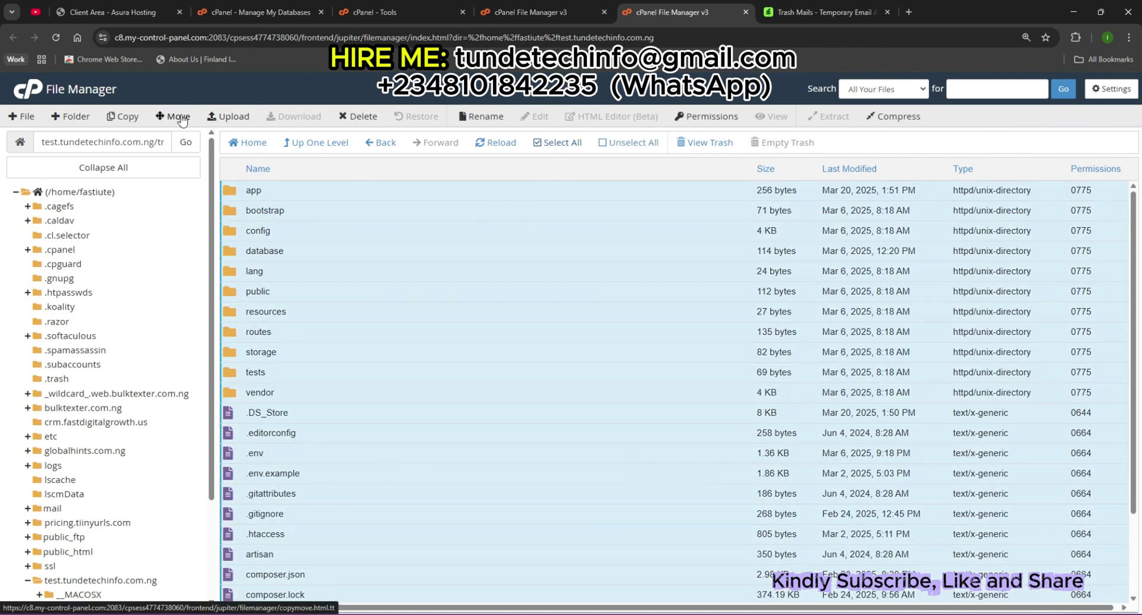
click(178, 117)
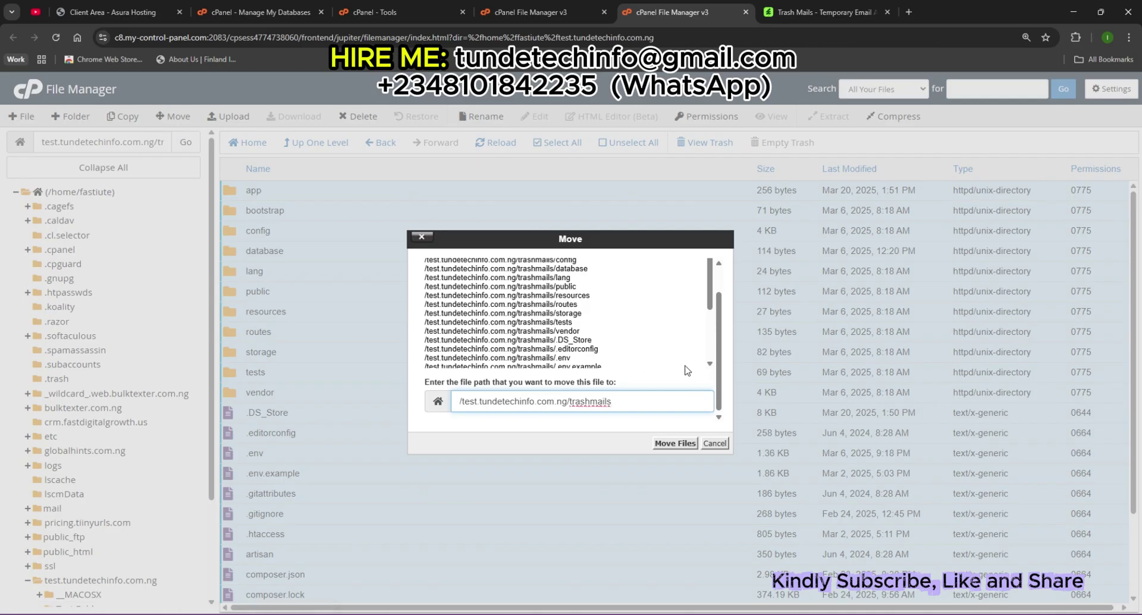
key(BackSpace)
key(BackSpace)
key(BackSpace)
key(BackSpace)
key(BackSpace)
key(BackSpace)
key(BackSpace)
key(BackSpace)
key(BackSpace)
key(BackSpace)
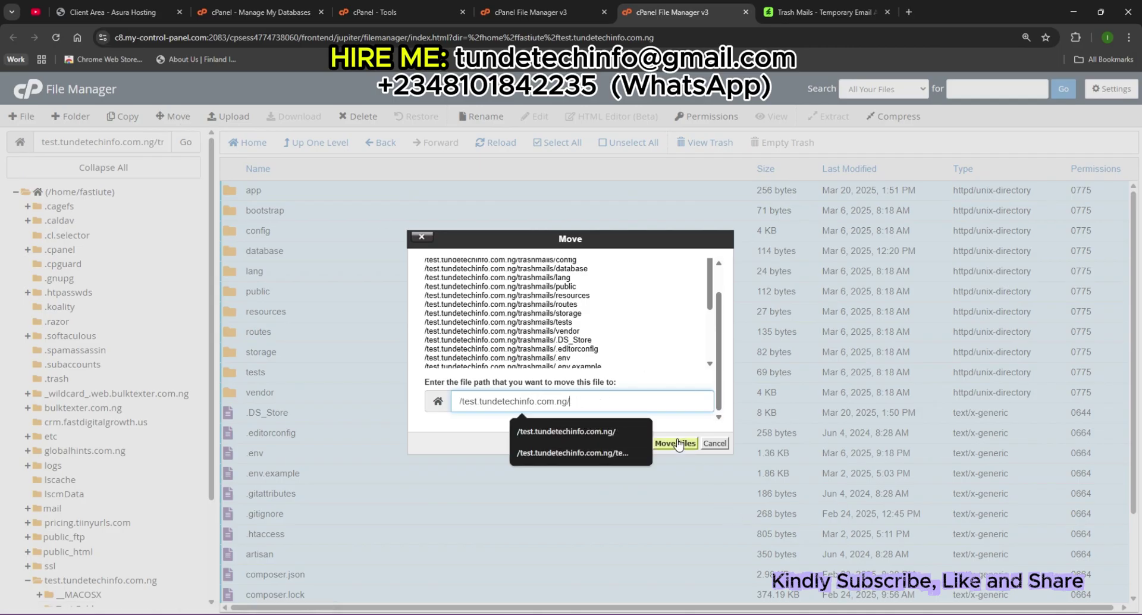
click(677, 443)
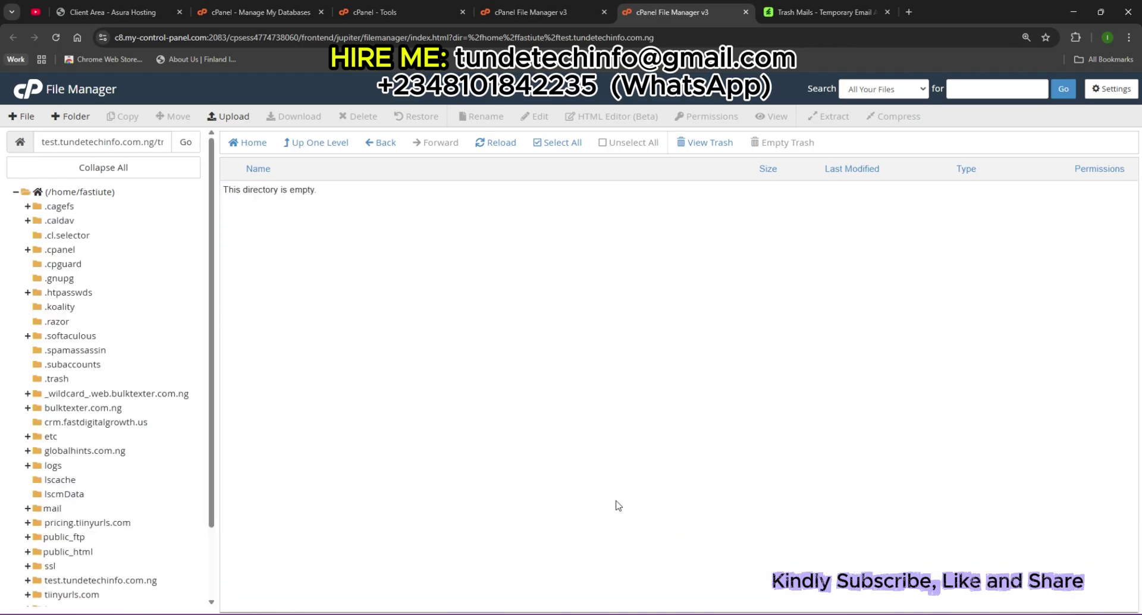
click(305, 149)
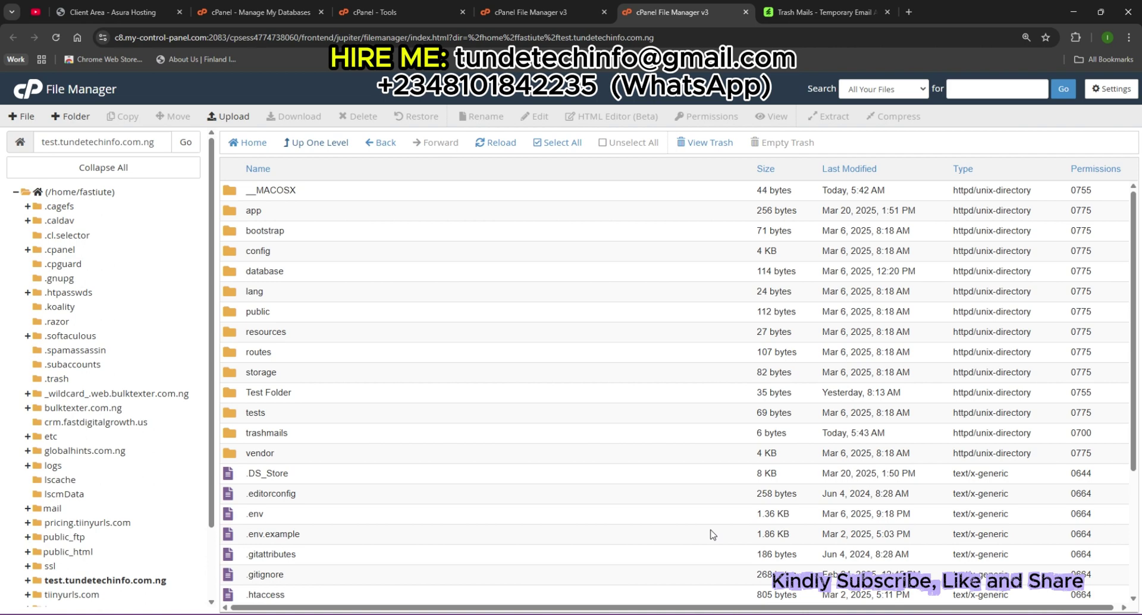
Load test.tundetechinfo.com.ng in a new tab, start the installer and review its requirements.
click(909, 12)
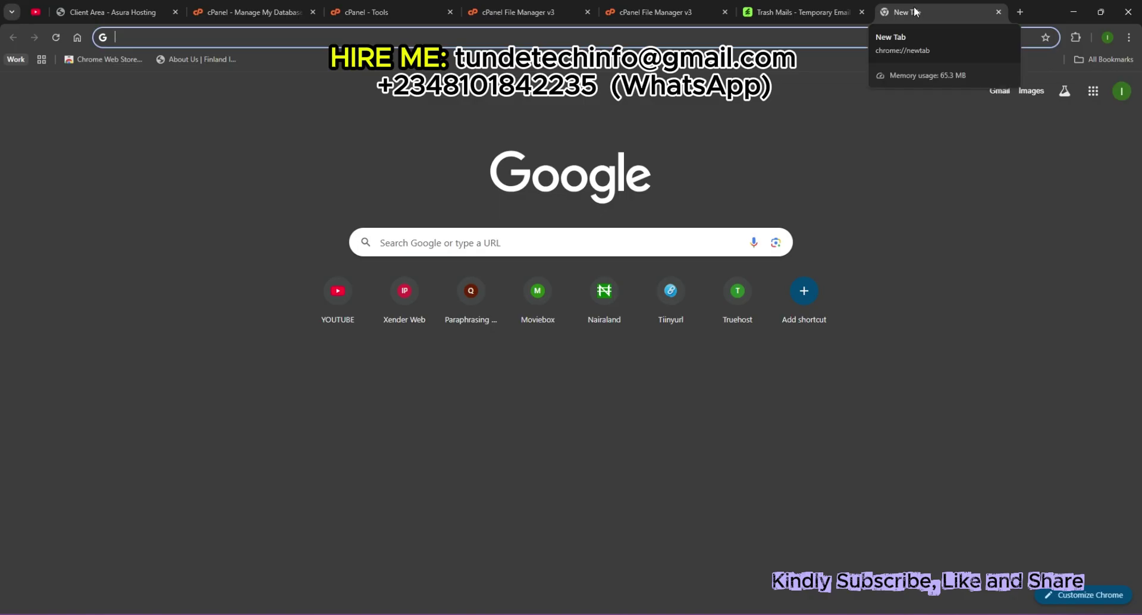
text(te)
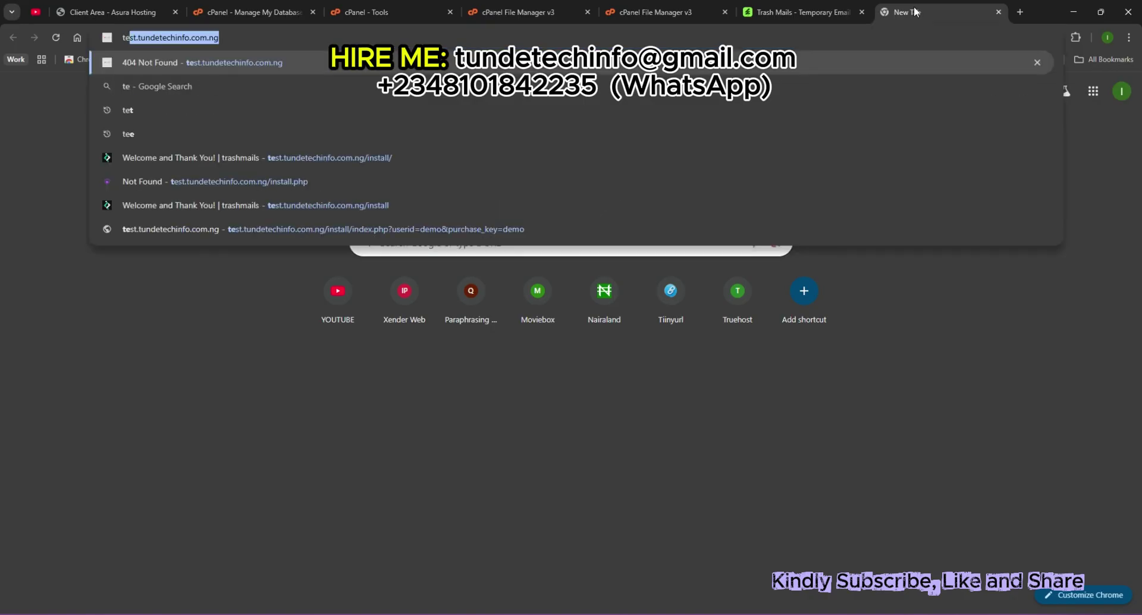
key(Return)
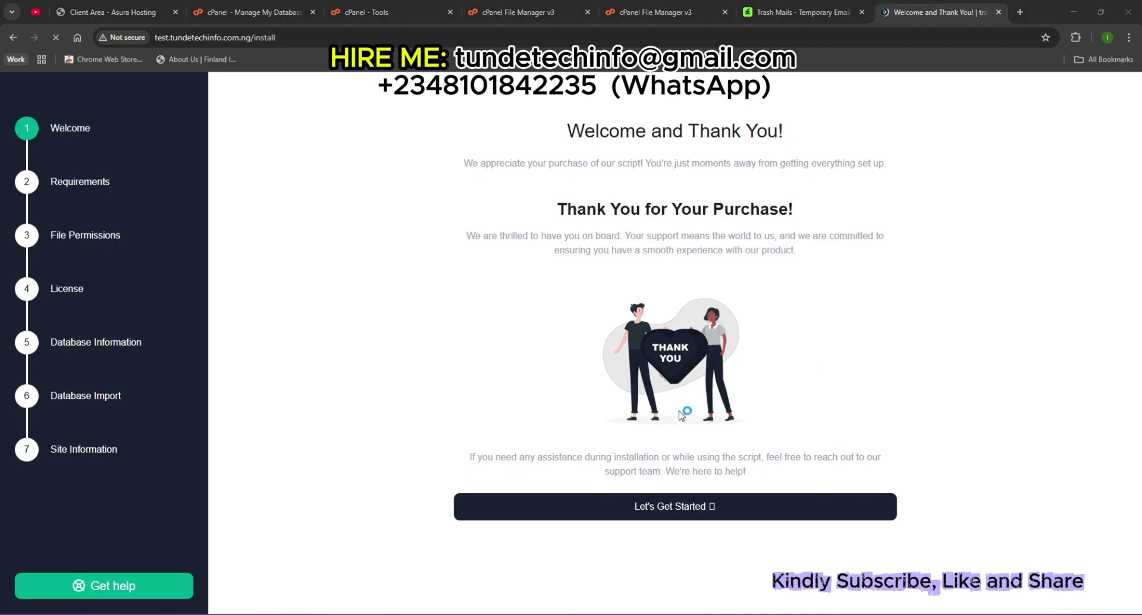
click(695, 522)
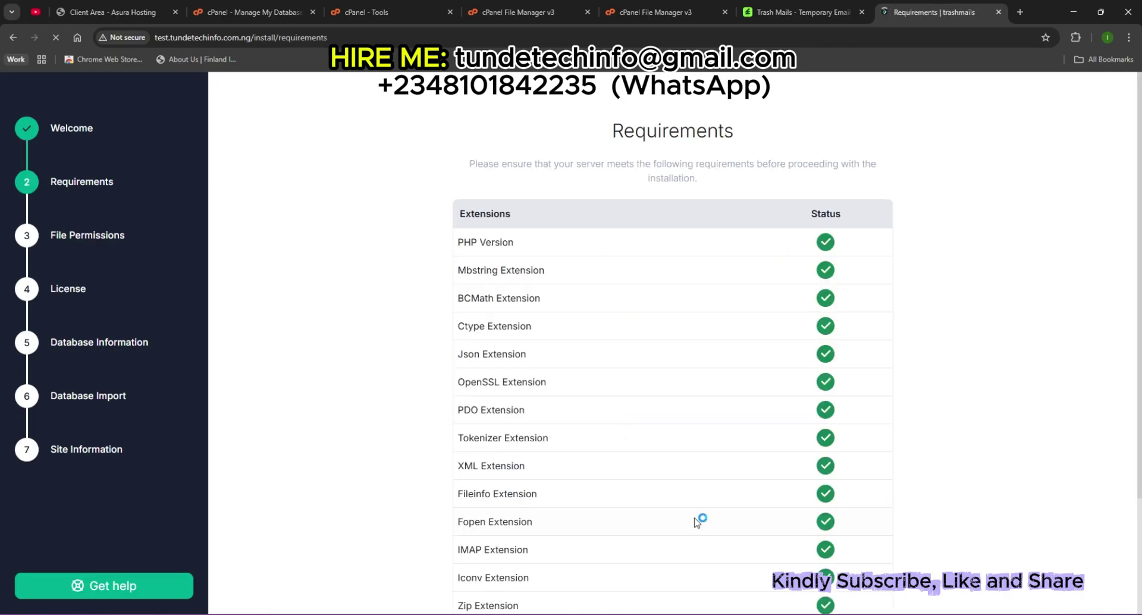
scroll(910, 467, down, 3)
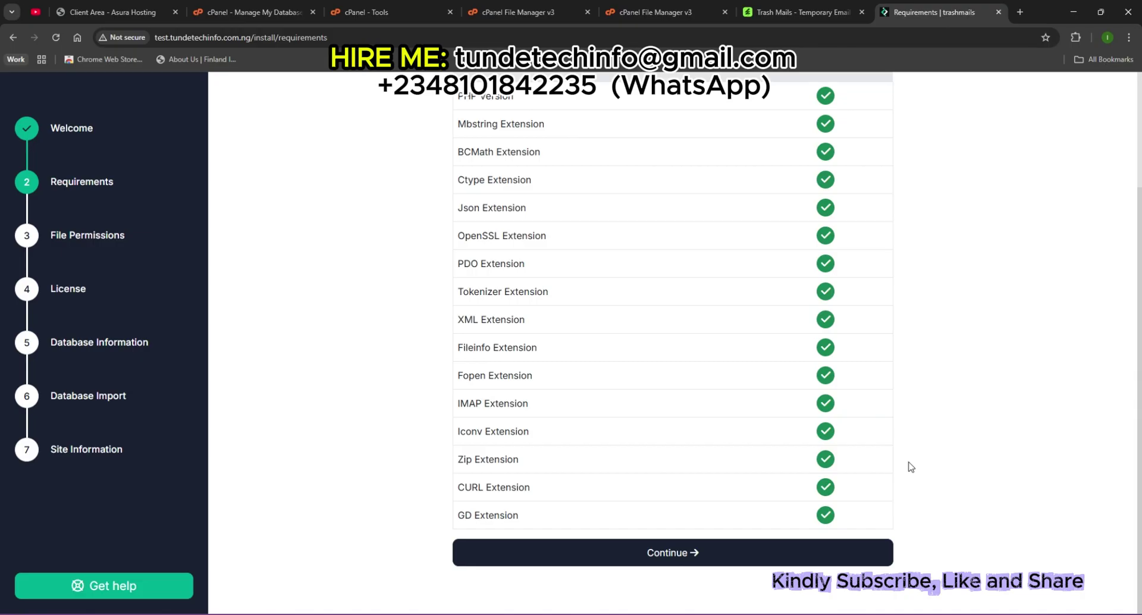
Advance to the database form and submit the trashmails database name, username and password.
click(854, 563)
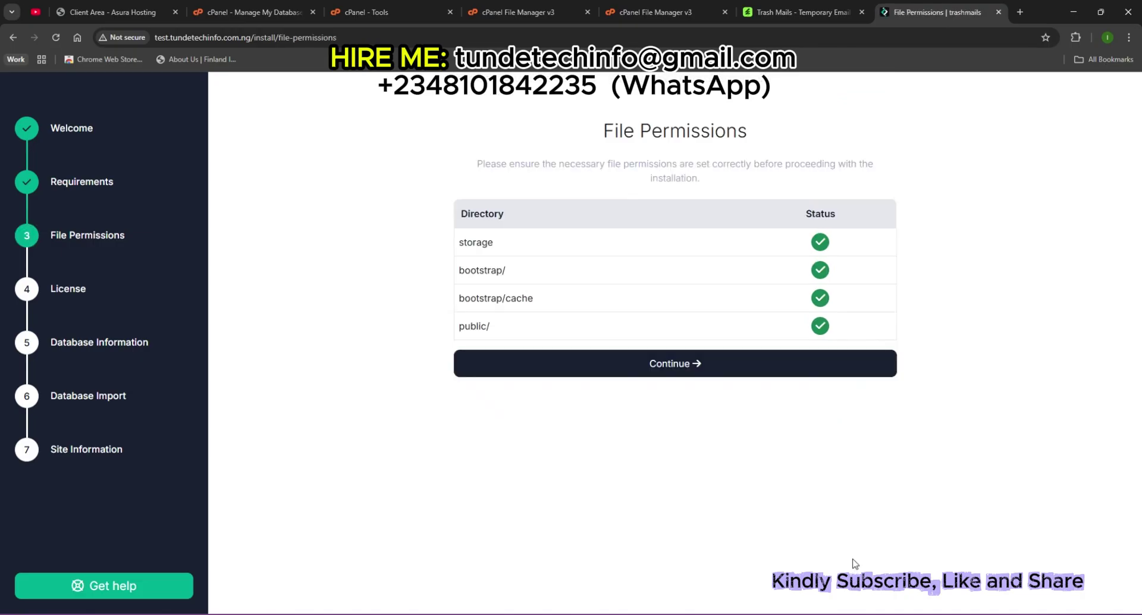
click(684, 371)
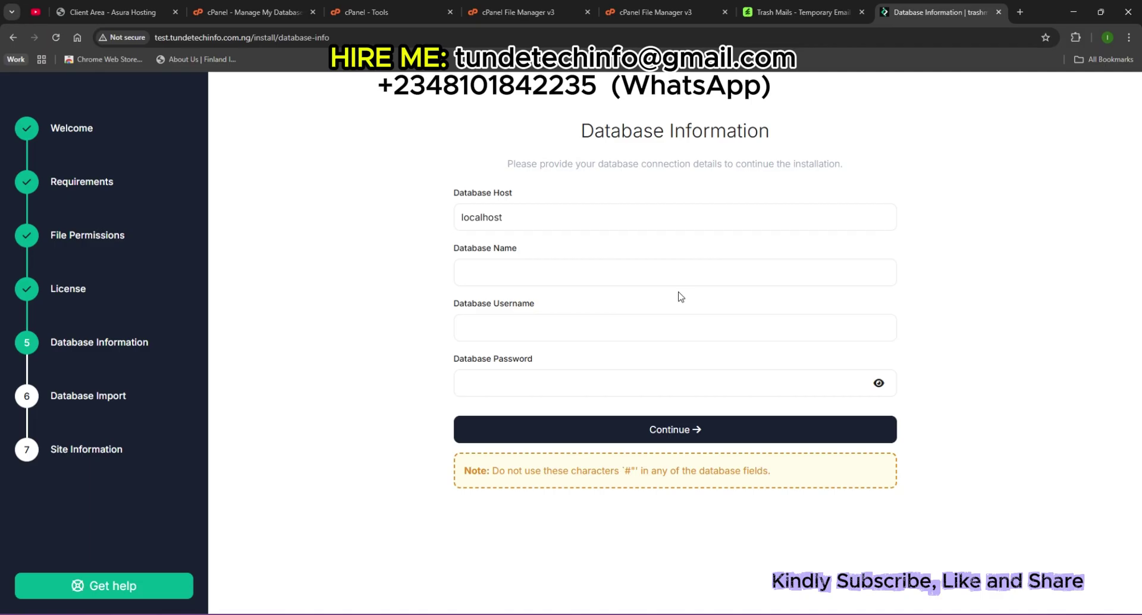
click(610, 270)
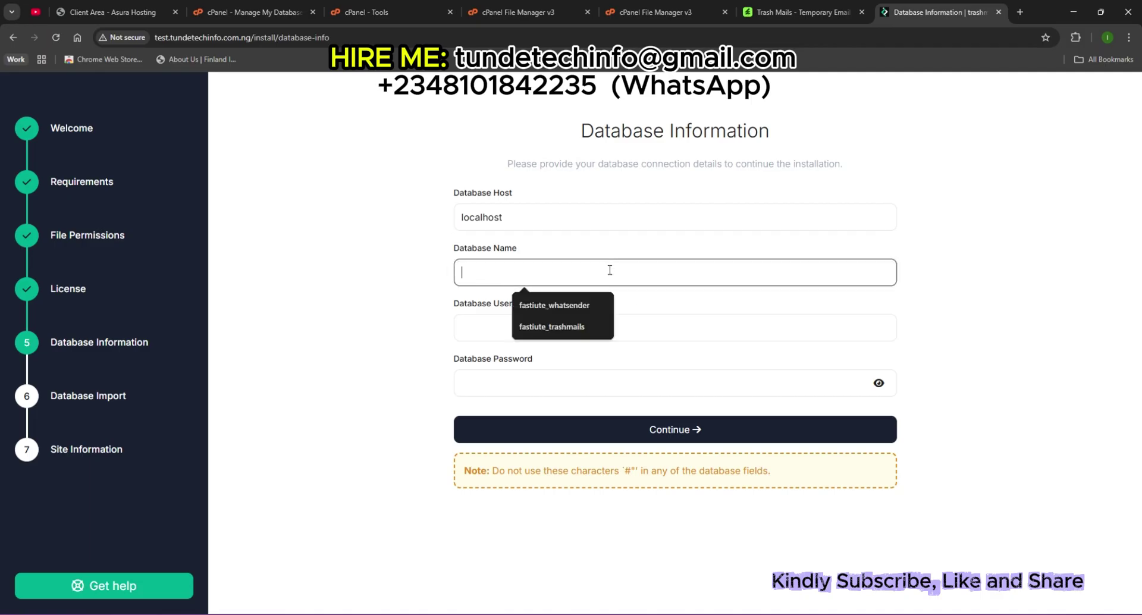
click(980, 276)
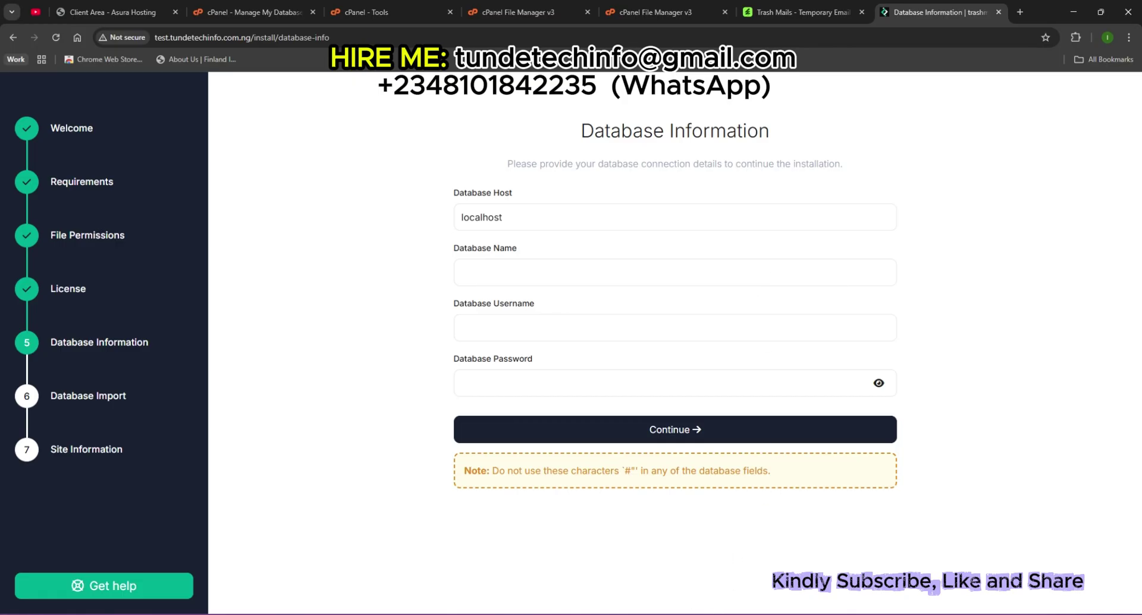
mouse_move(676, 612)
click(648, 562)
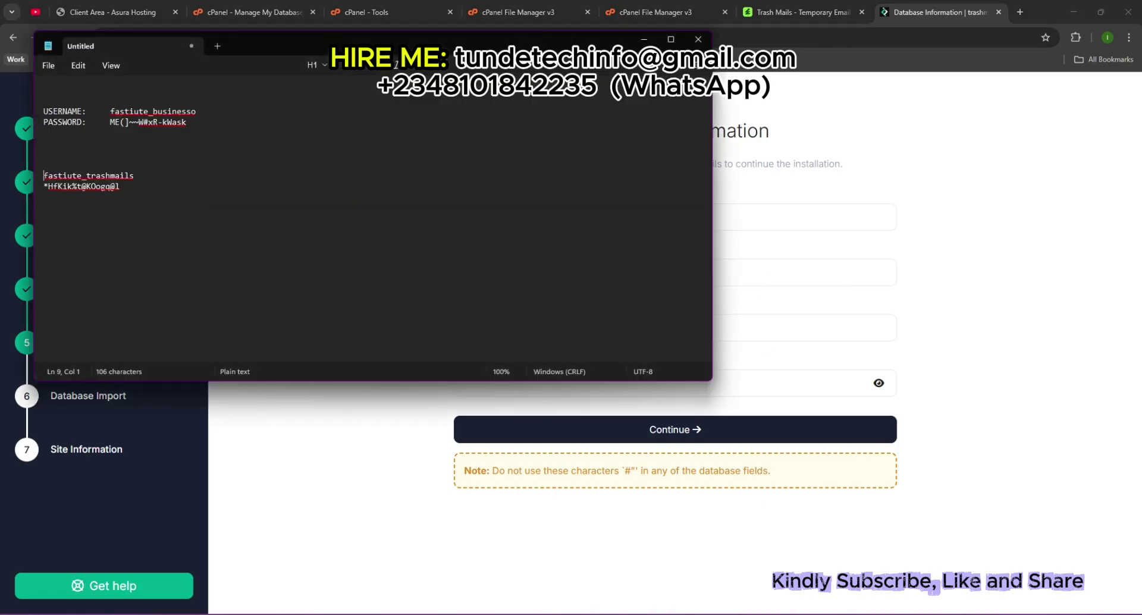
click(677, 596)
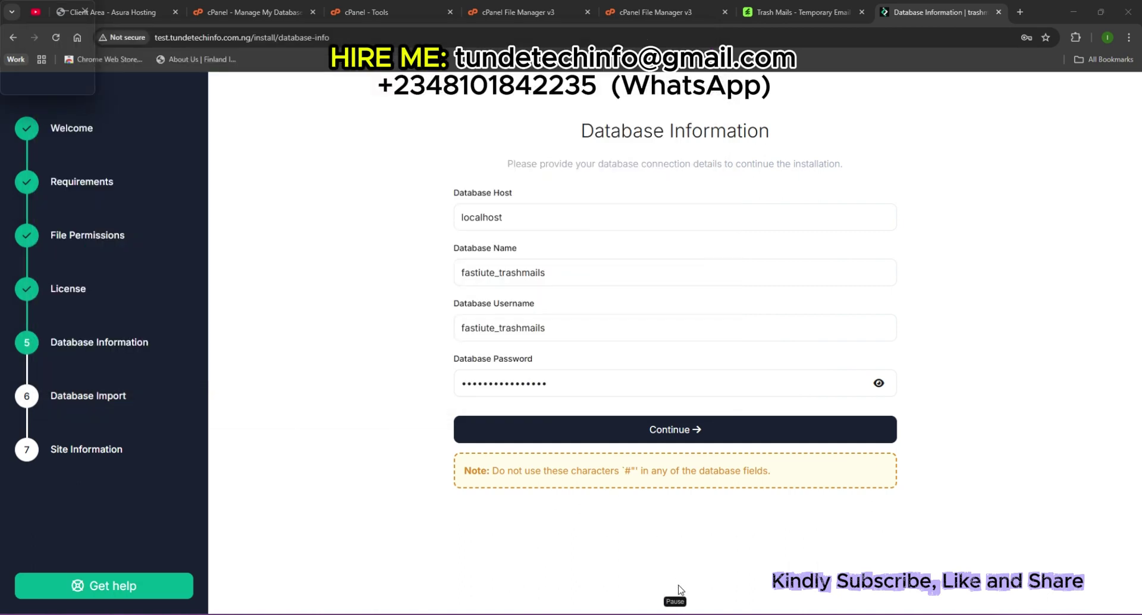
click(689, 431)
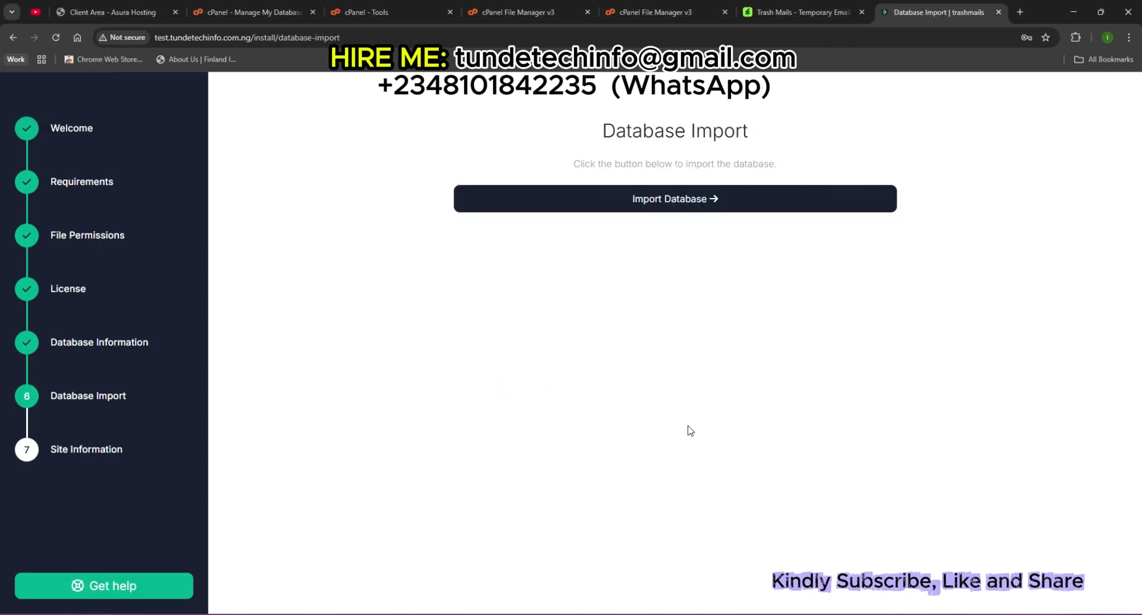
Import the database to reach the Site Information step.
click(713, 199)
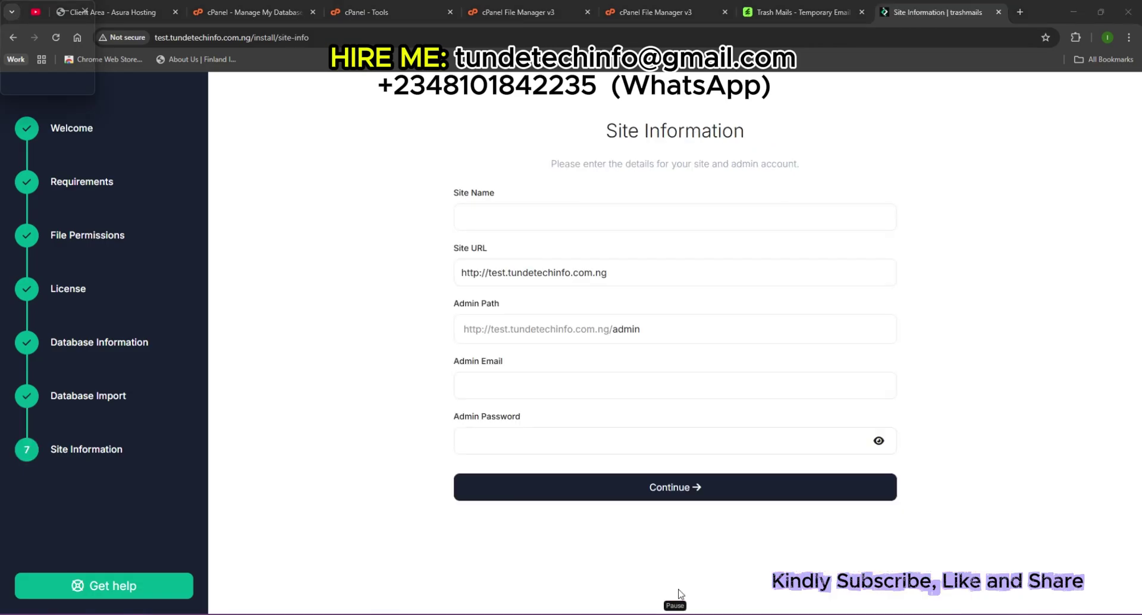
Enter 'Trash Mails' as the site name, correcting the capitalisation.
click(553, 218)
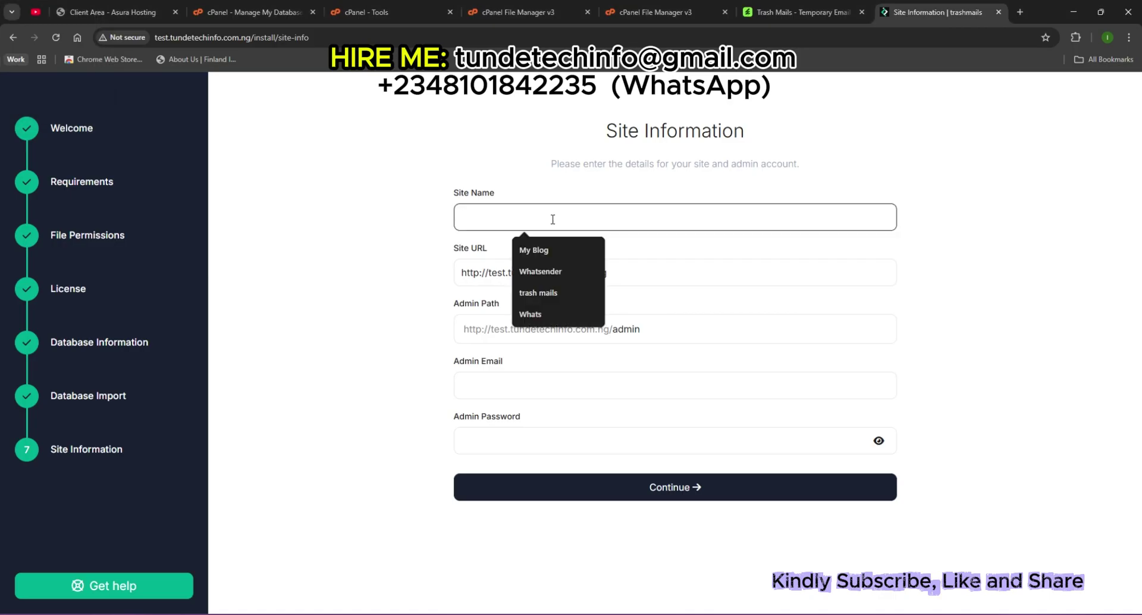
text(Trash)
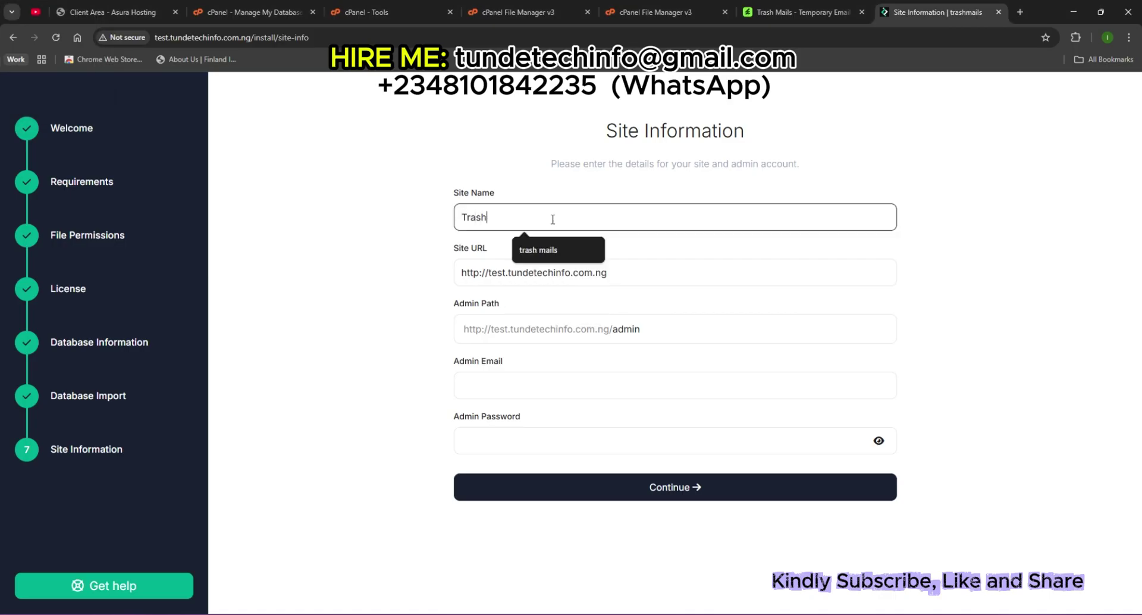
text( MAils)
click(504, 216)
key(BackSpace)
key(BackSpace)
text(M)
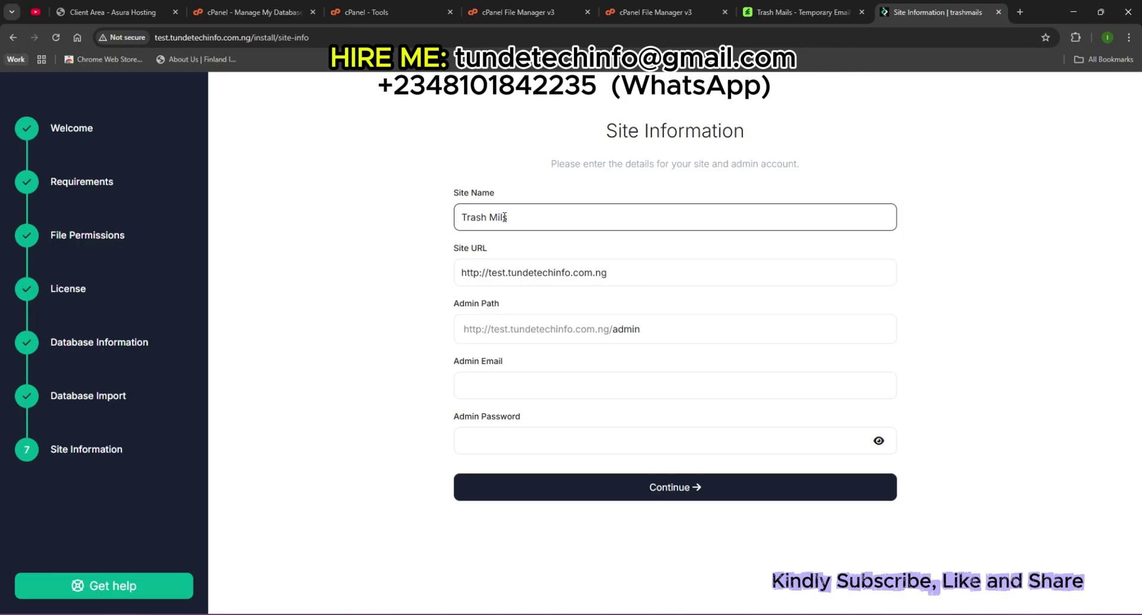
text(a)
Enter the admin email and password, fix the already-taken email, and submit.
click(561, 383)
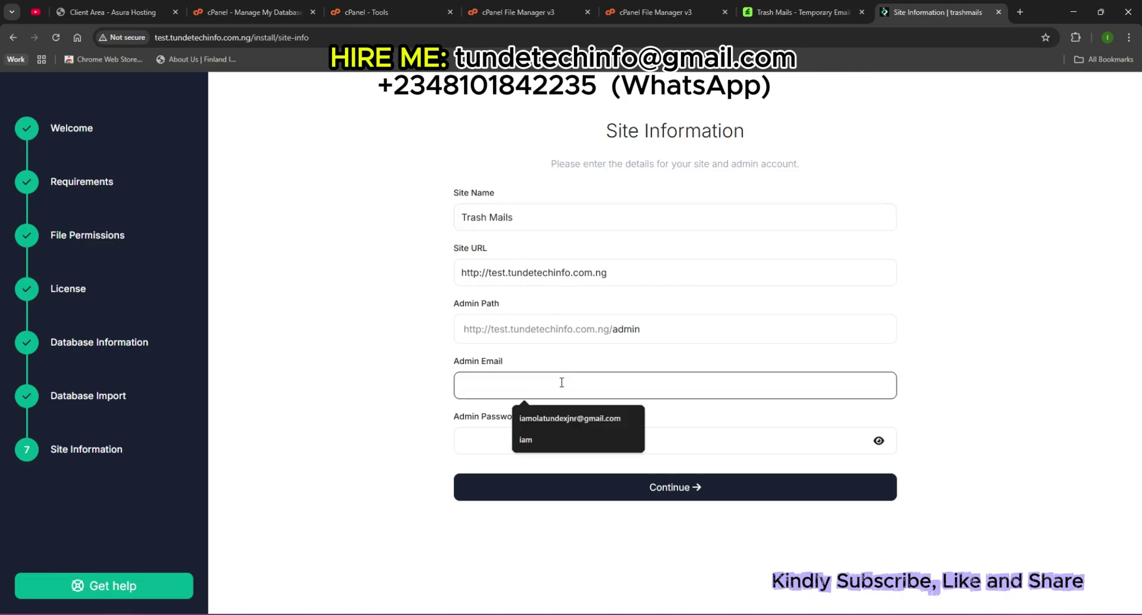
click(584, 417)
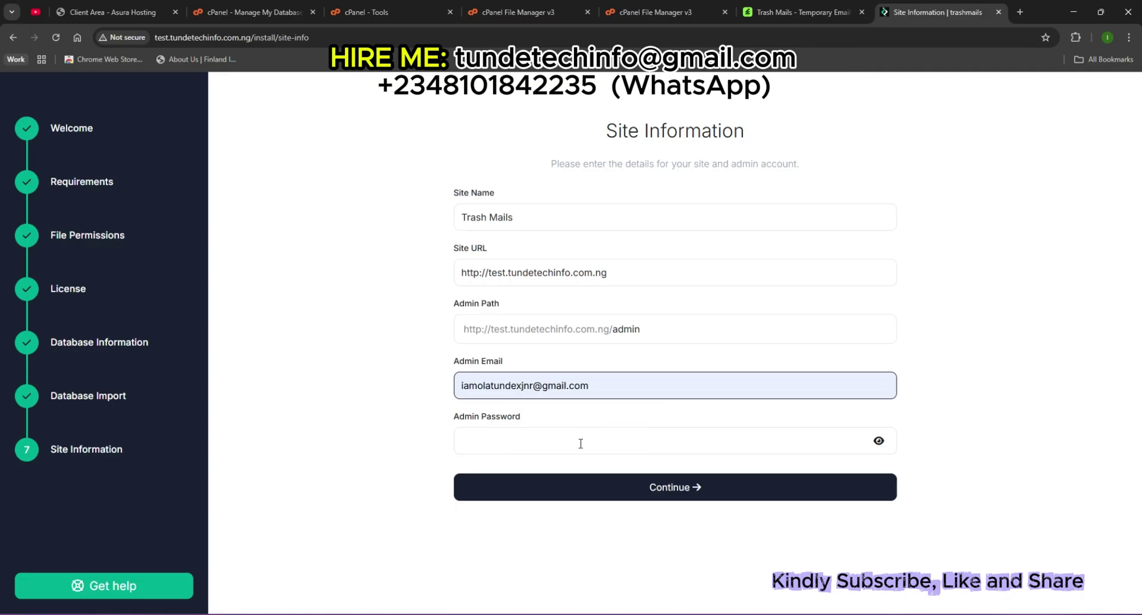
click(580, 442)
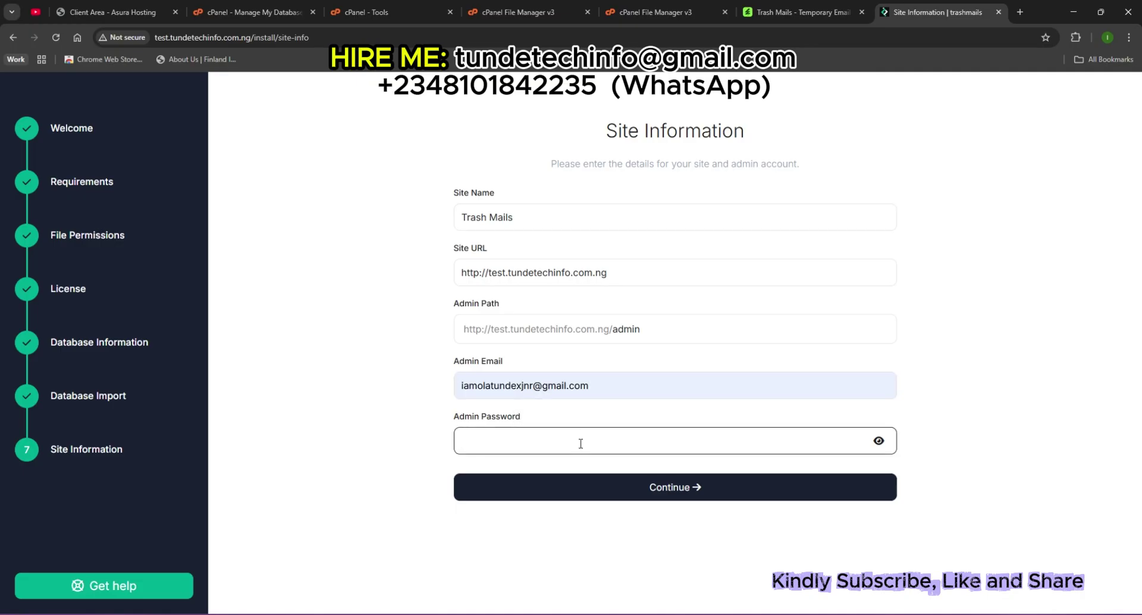
text(***********)
click(612, 483)
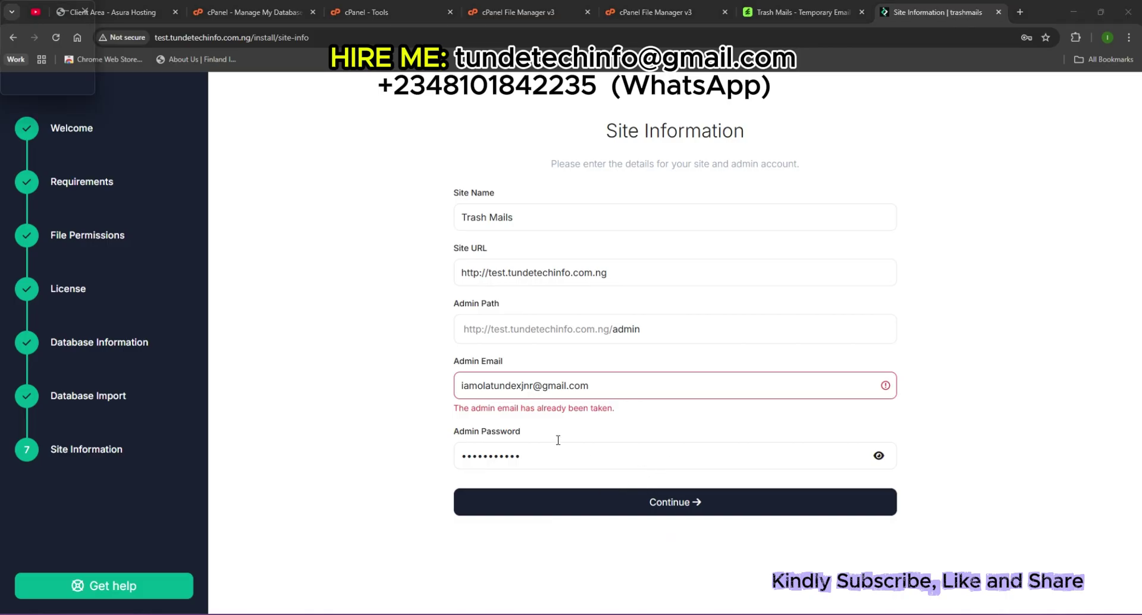
click(477, 388)
key(BackSpace)
key(BackSpace)
key(BackSpace)
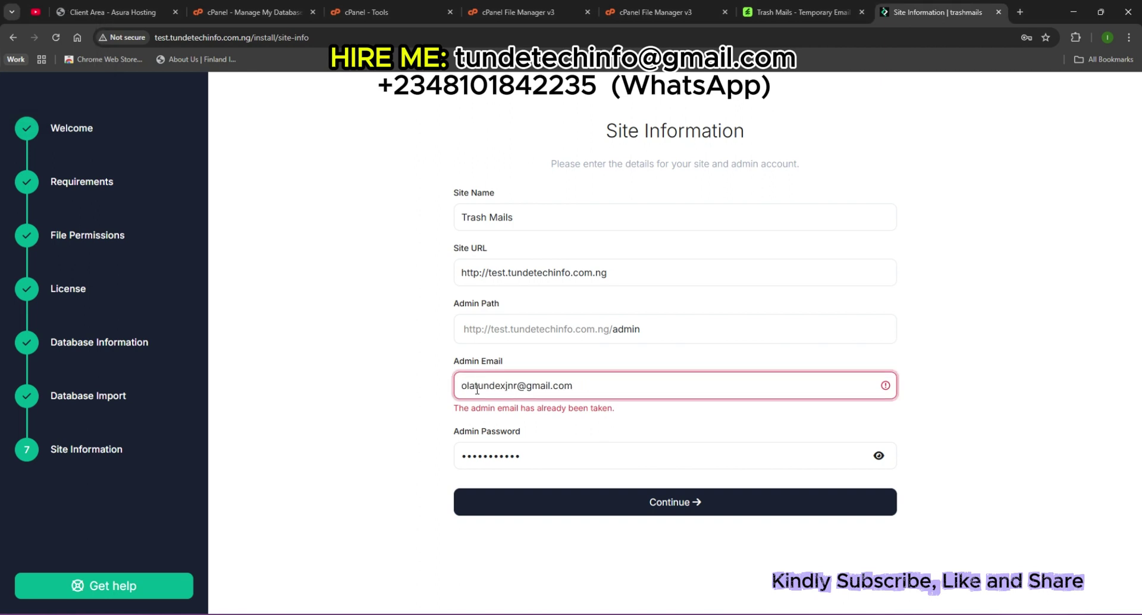
click(606, 512)
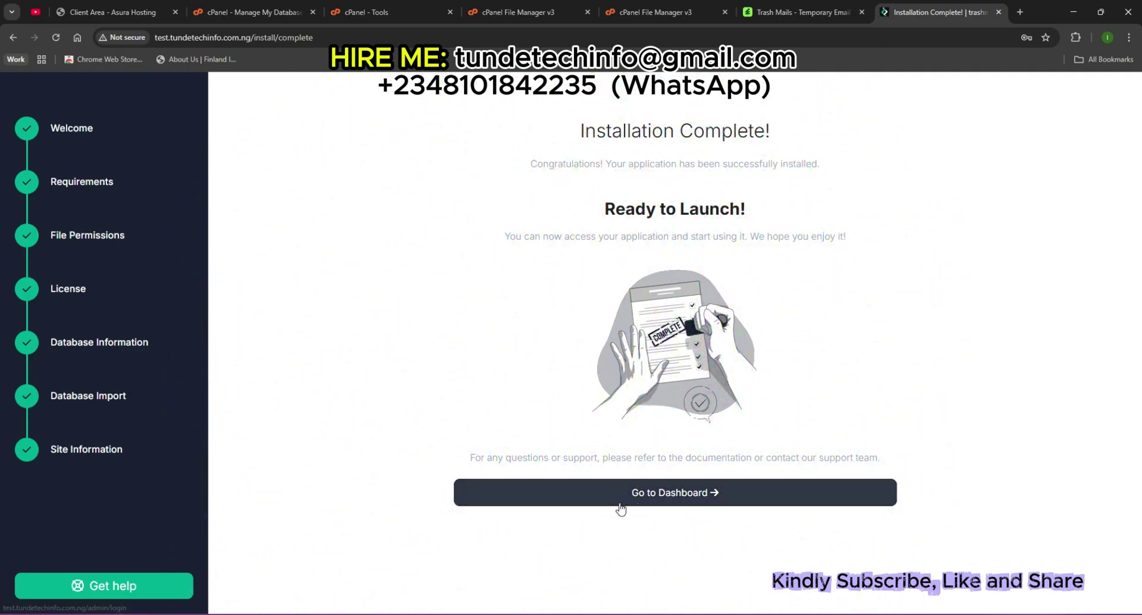
Go to the dashboard login and sign in with the admin email and password.
click(619, 503)
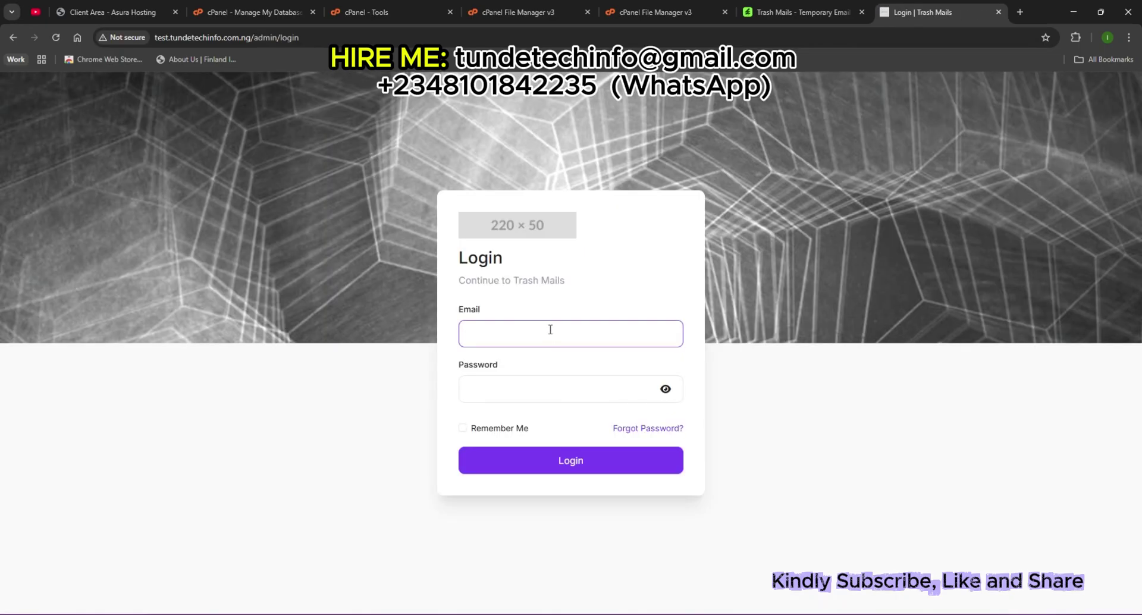
click(674, 593)
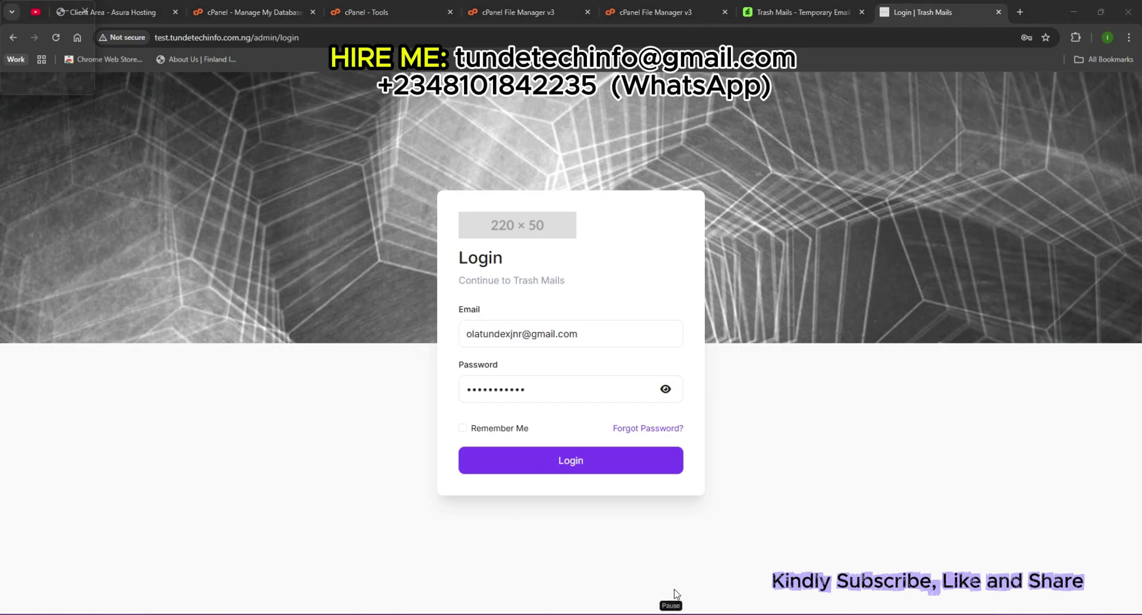
click(623, 469)
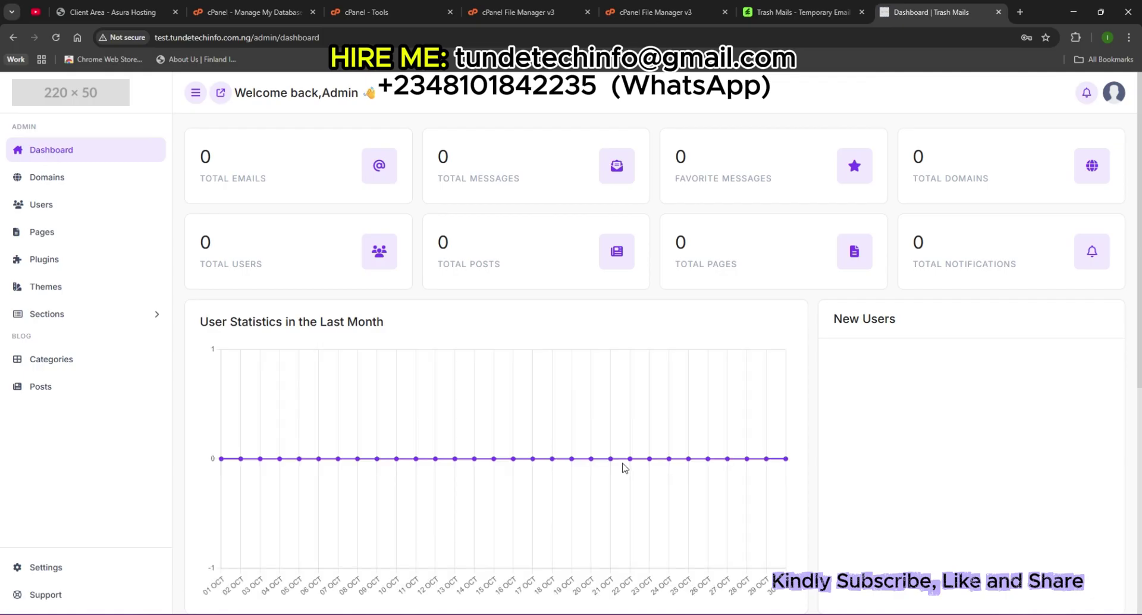
Scroll through the admin dashboard's stat cards and charts, all showing zero.
scroll(625, 468, down, 7)
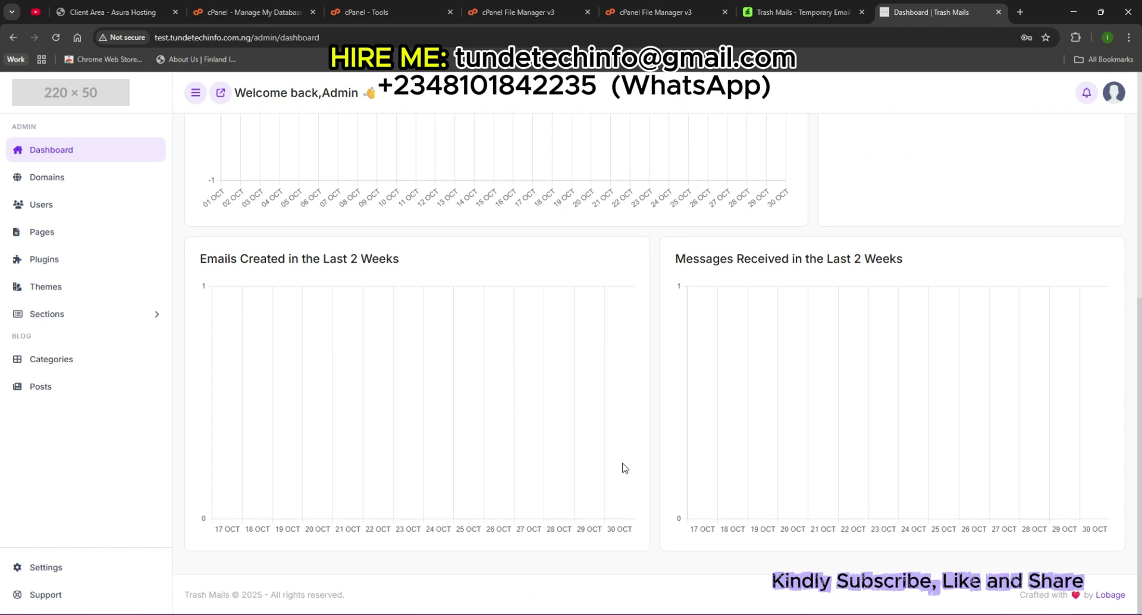
scroll(625, 468, up, 7)
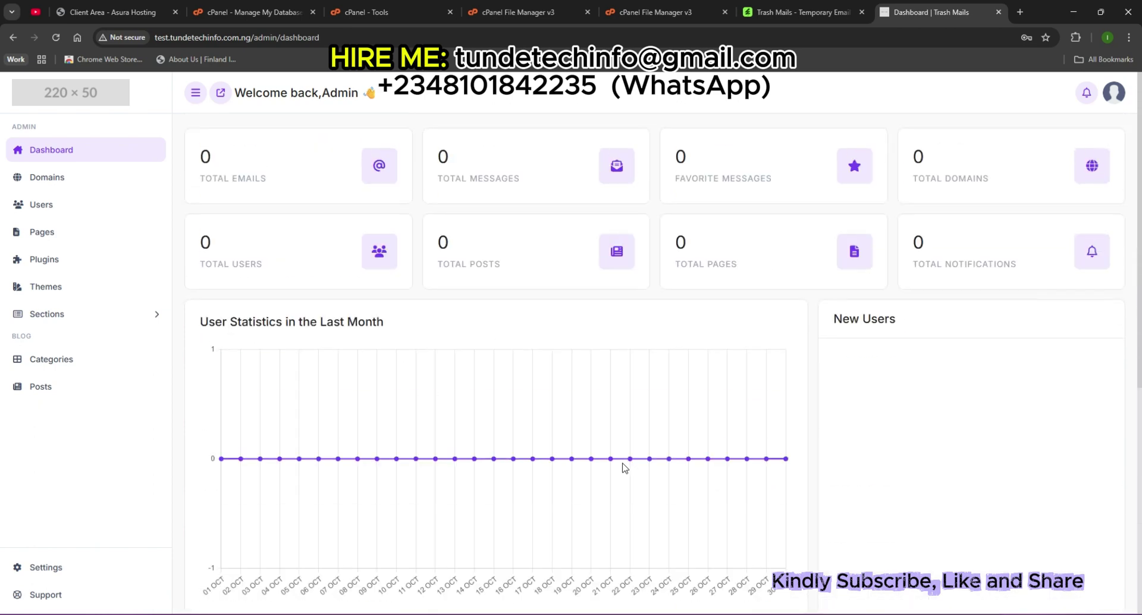
scroll(625, 468, down, 1)
scroll(624, 468, up, 1)
Load test.tundetechinfo.com.ng in a new browser tab.
click(1019, 11)
text(test.tundetechinfo.com.ng)
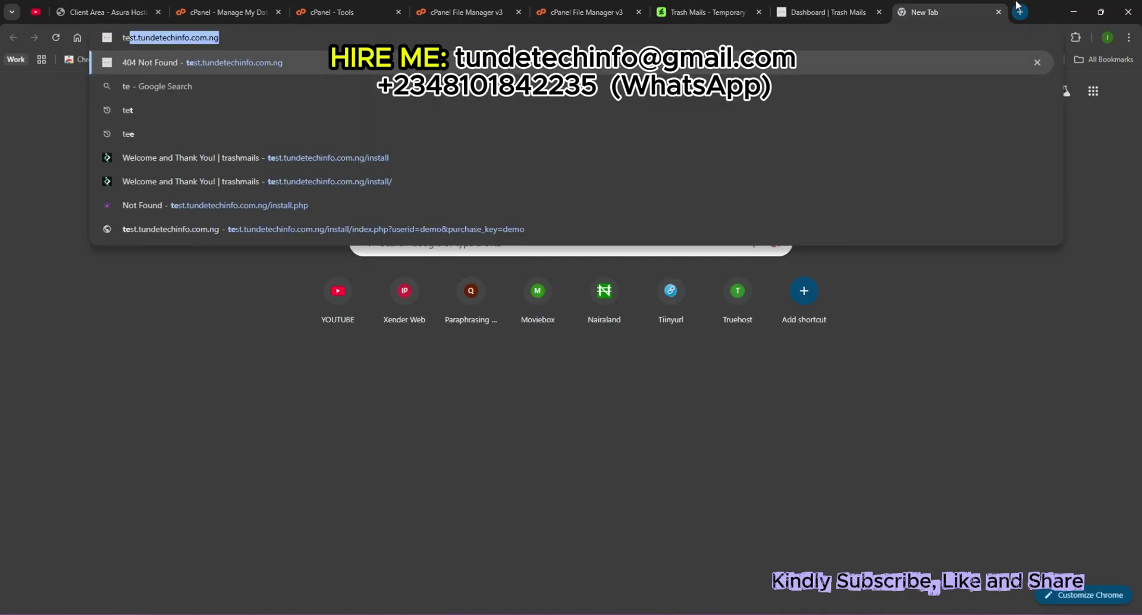
key(Return)
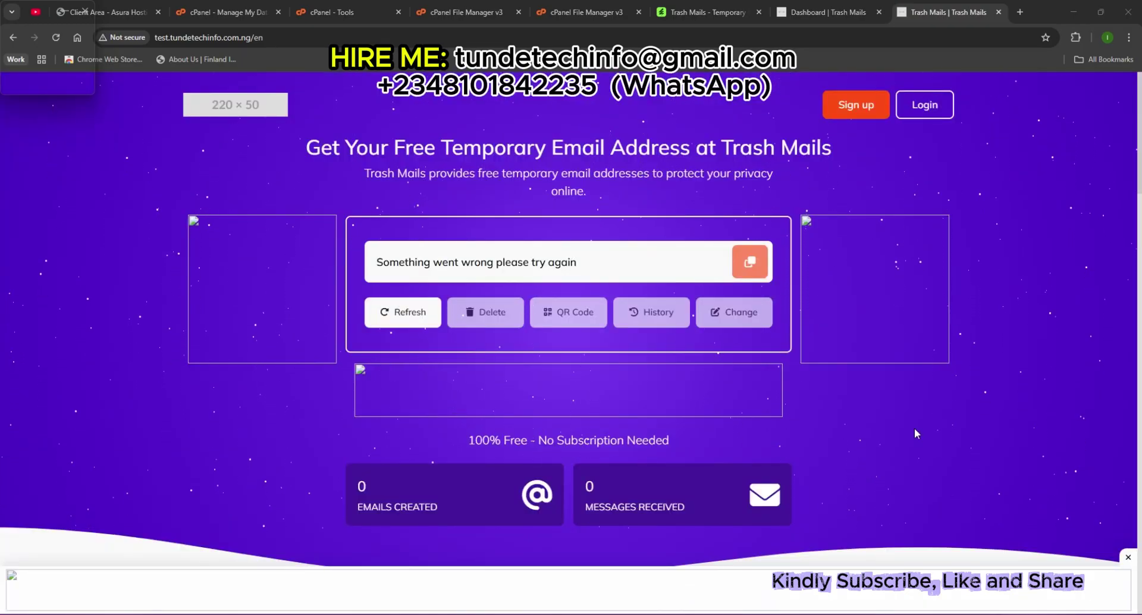
Scroll down and back up through the Trash Mails homepage sections.
scroll(914, 433, down, 4)
scroll(916, 432, down, 8)
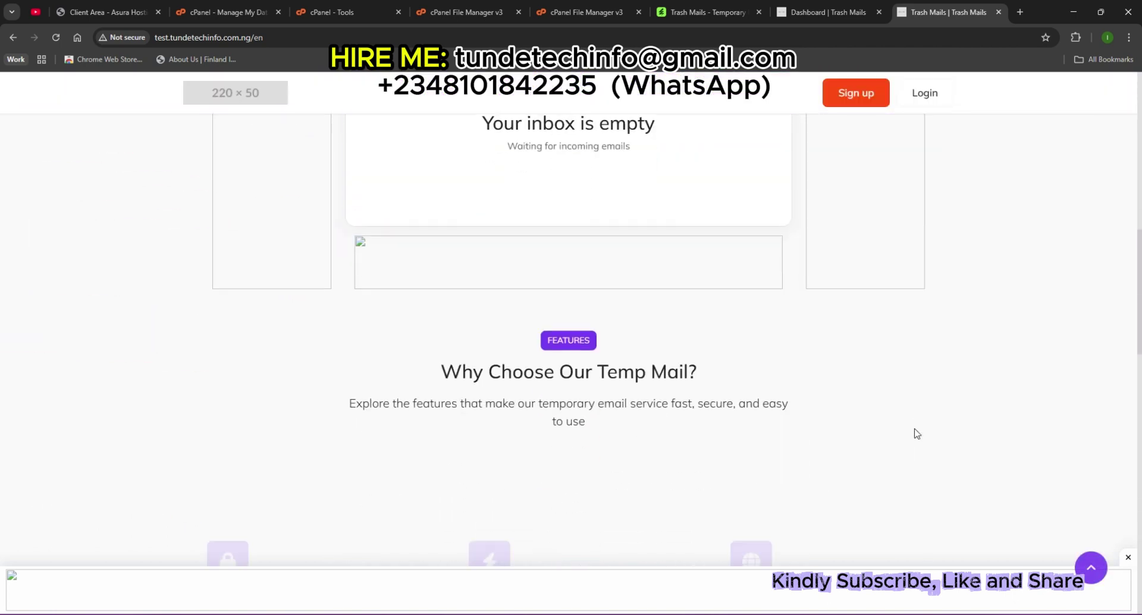
scroll(917, 433, down, 1)
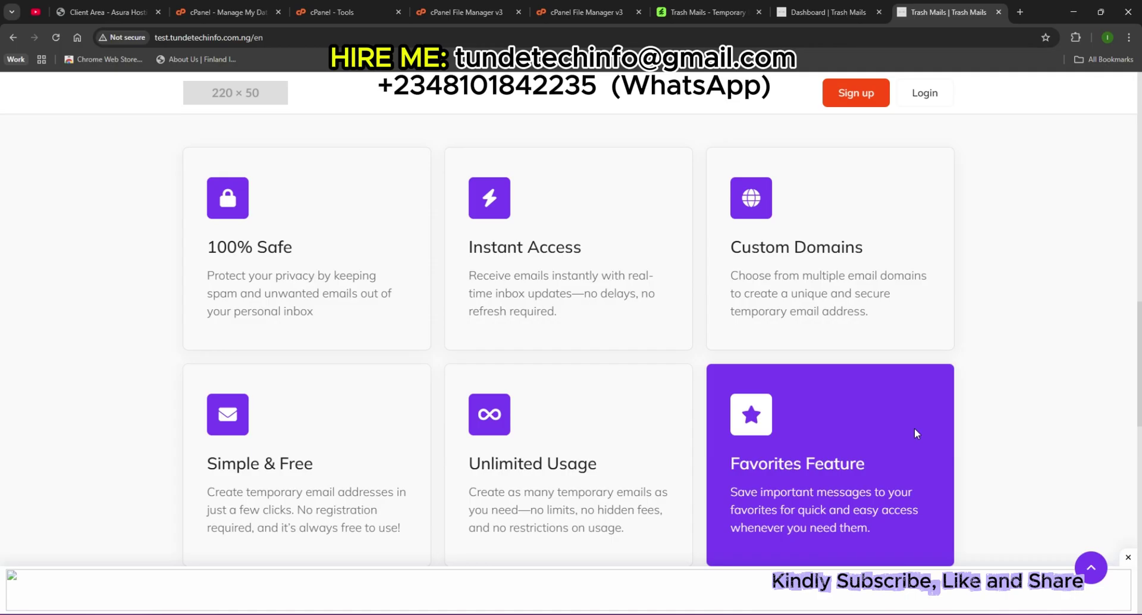
scroll(914, 433, down, 2)
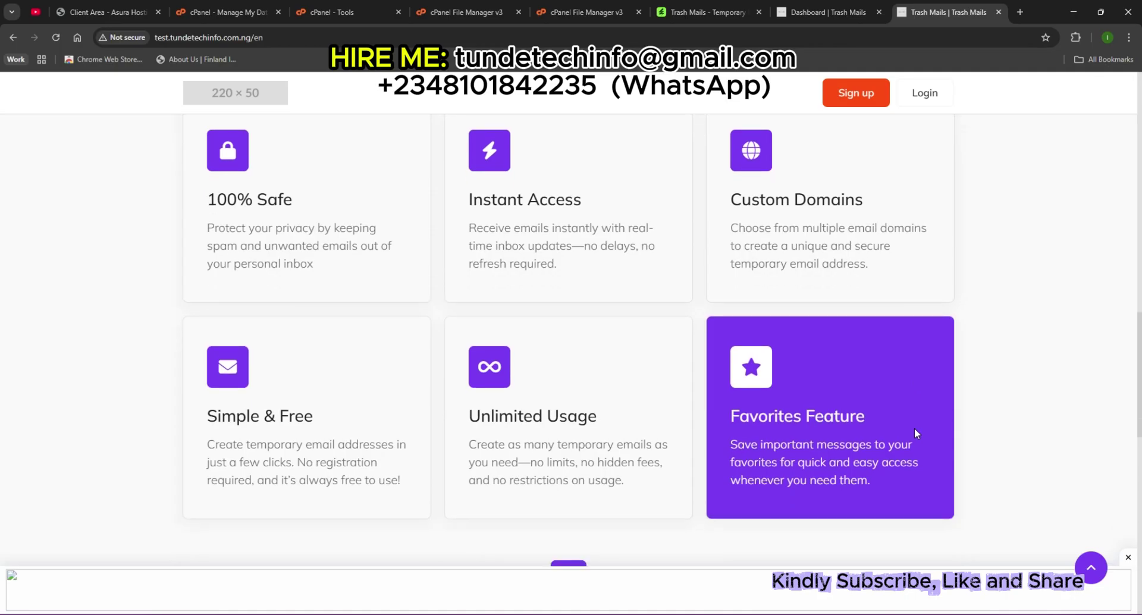
scroll(915, 433, down, 5)
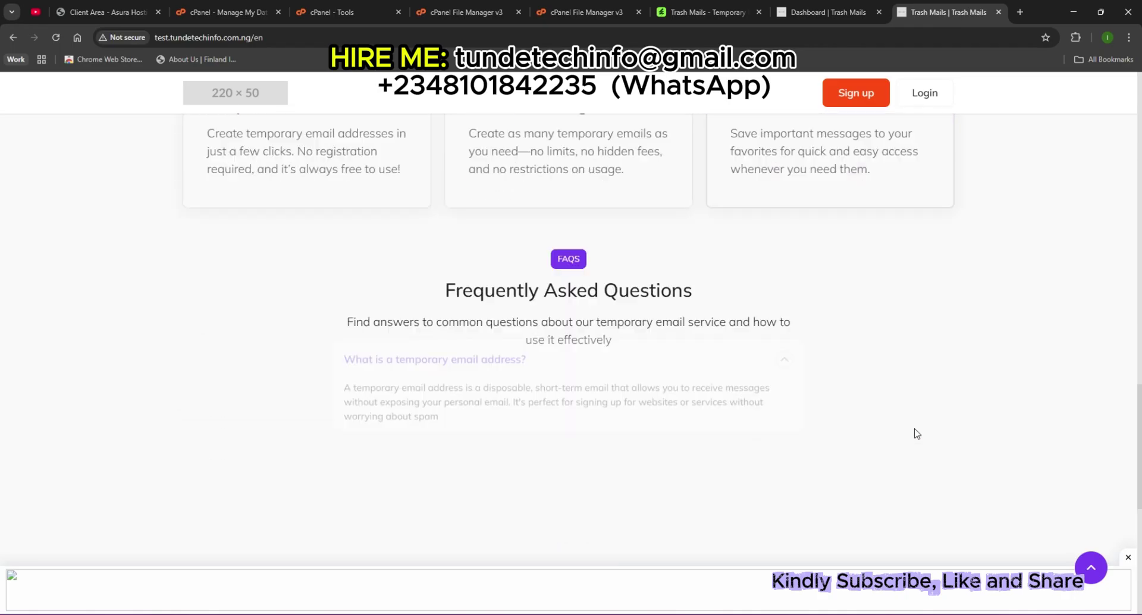
scroll(916, 433, down, 4)
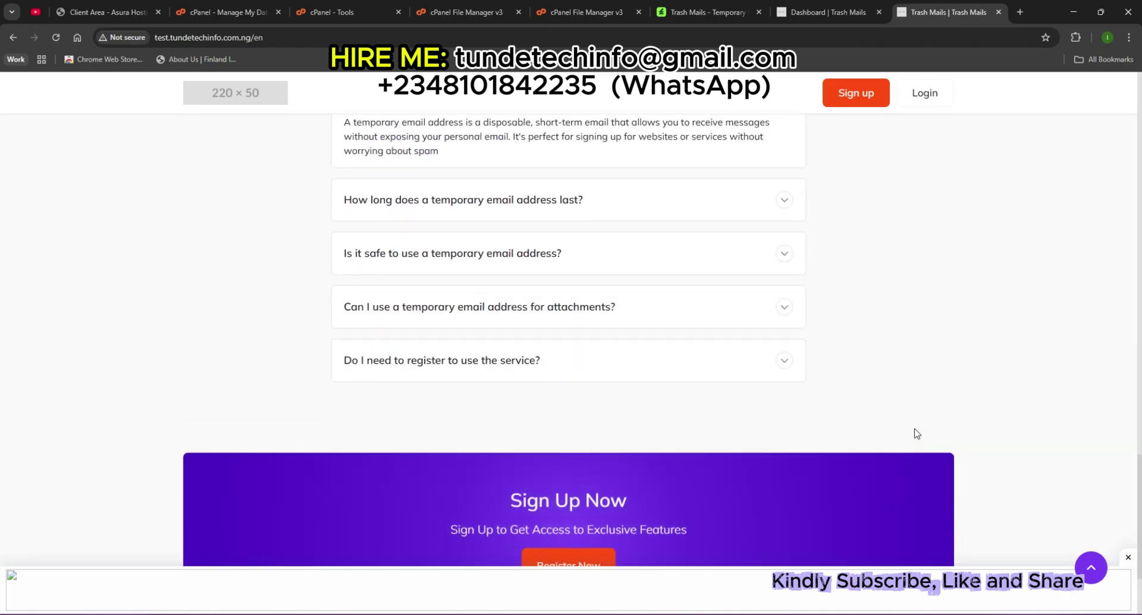
scroll(917, 433, up, 4)
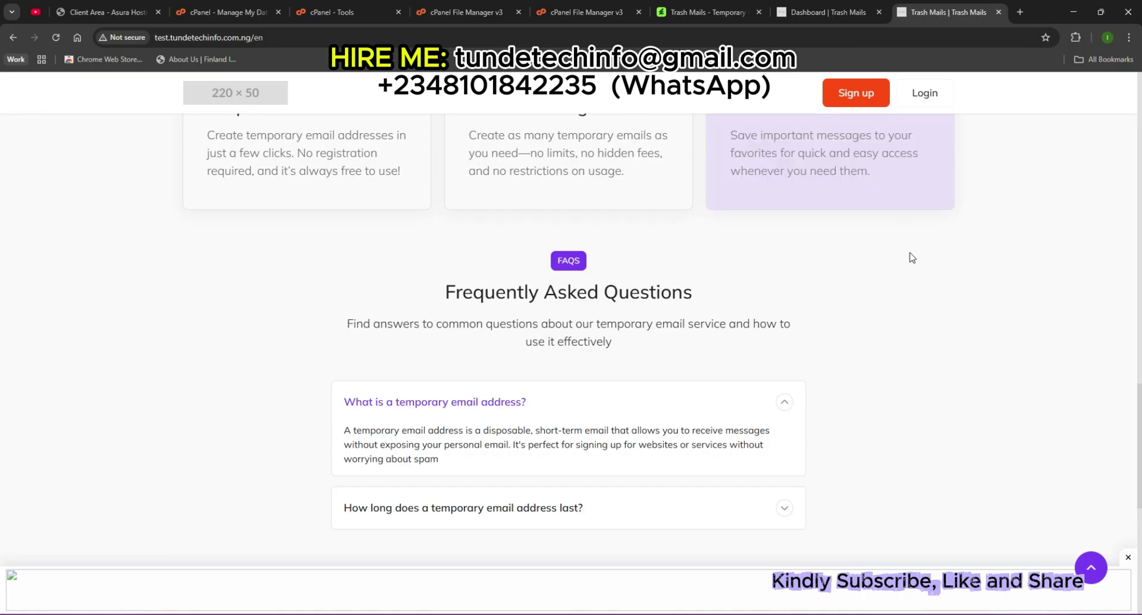
scroll(909, 252, up, 6)
scroll(908, 251, up, 10)
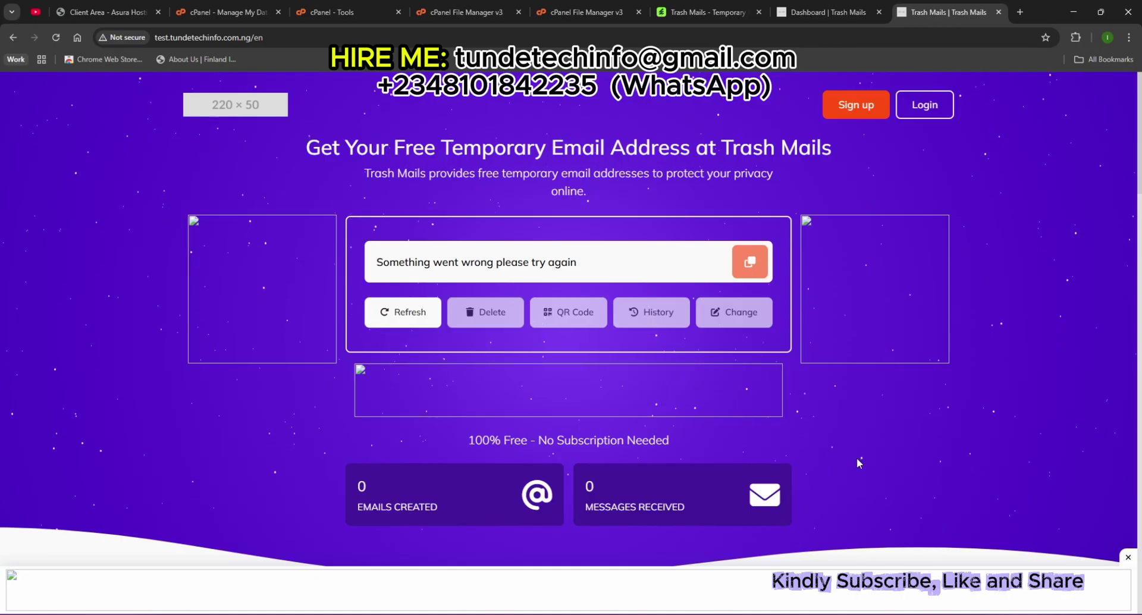
scroll(857, 463, down, 1)
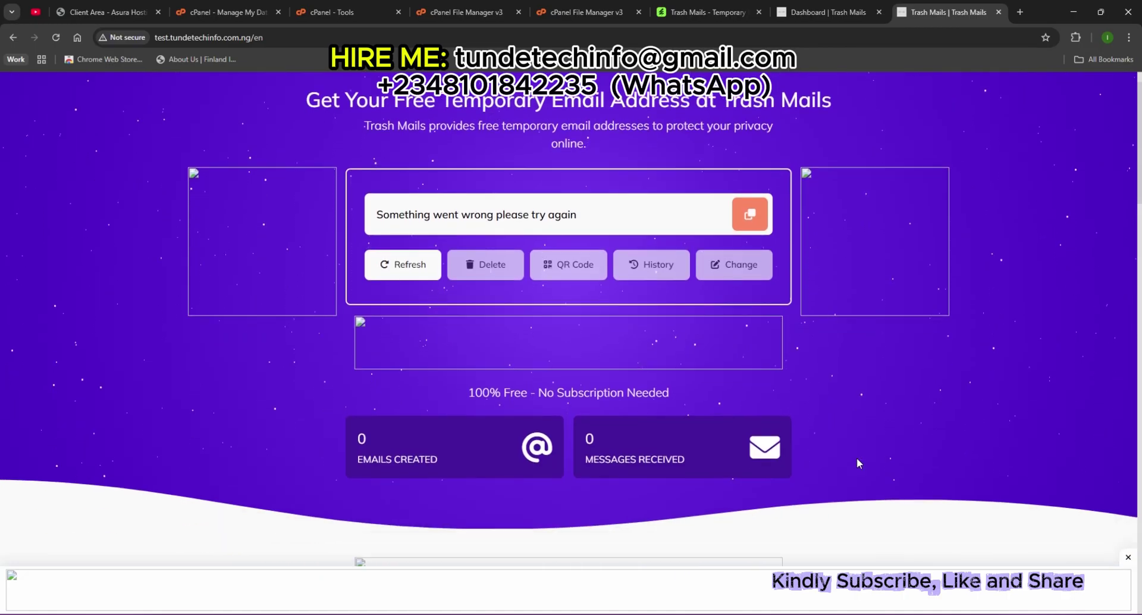
scroll(858, 463, down, 2)
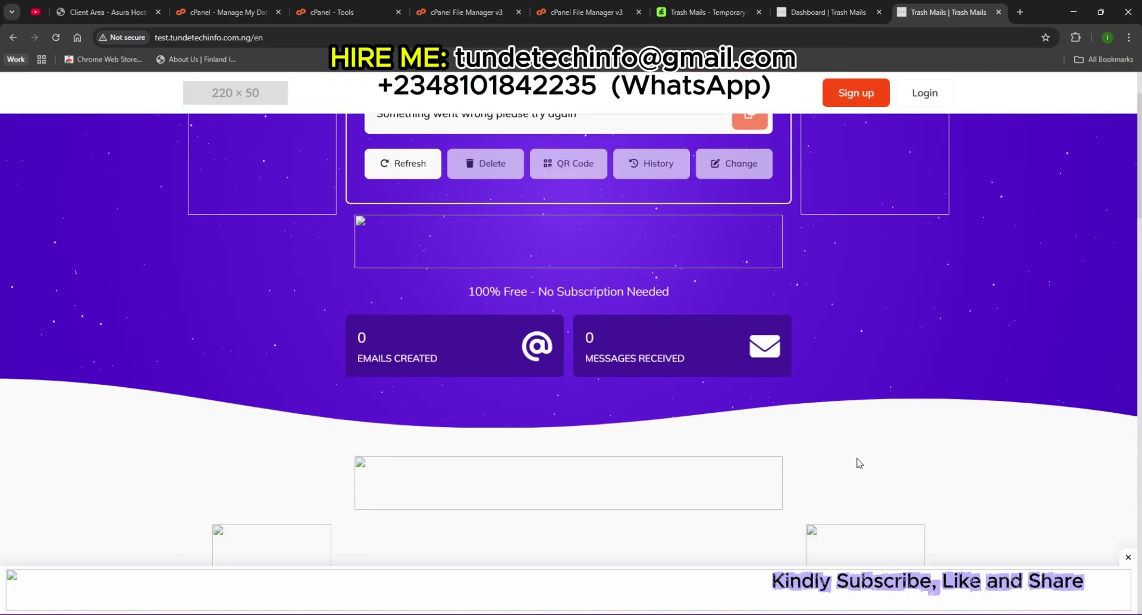
scroll(858, 463, up, 3)
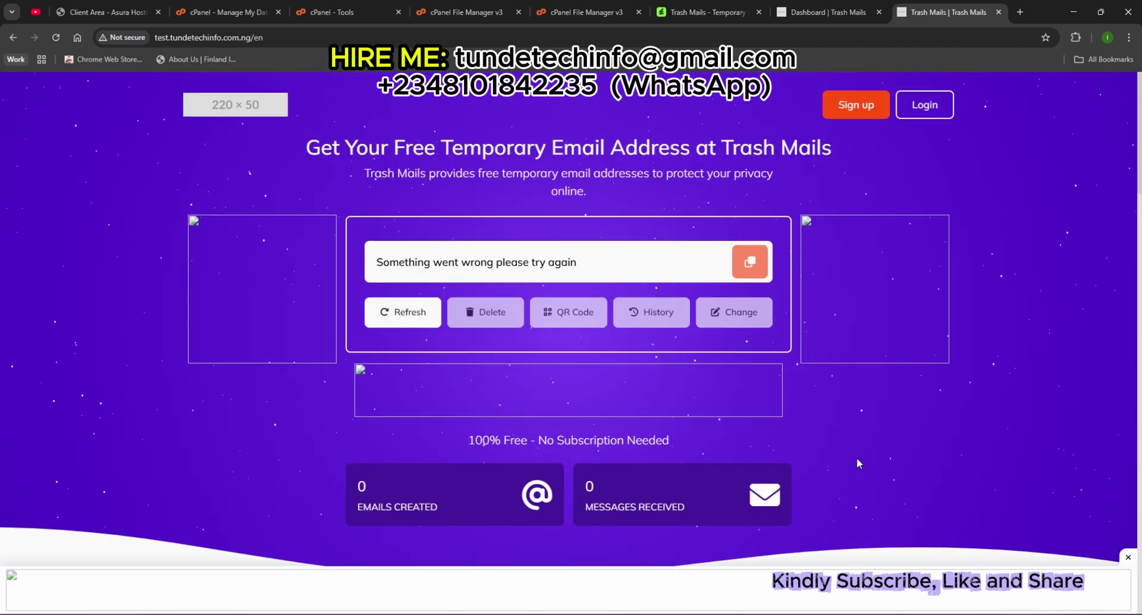